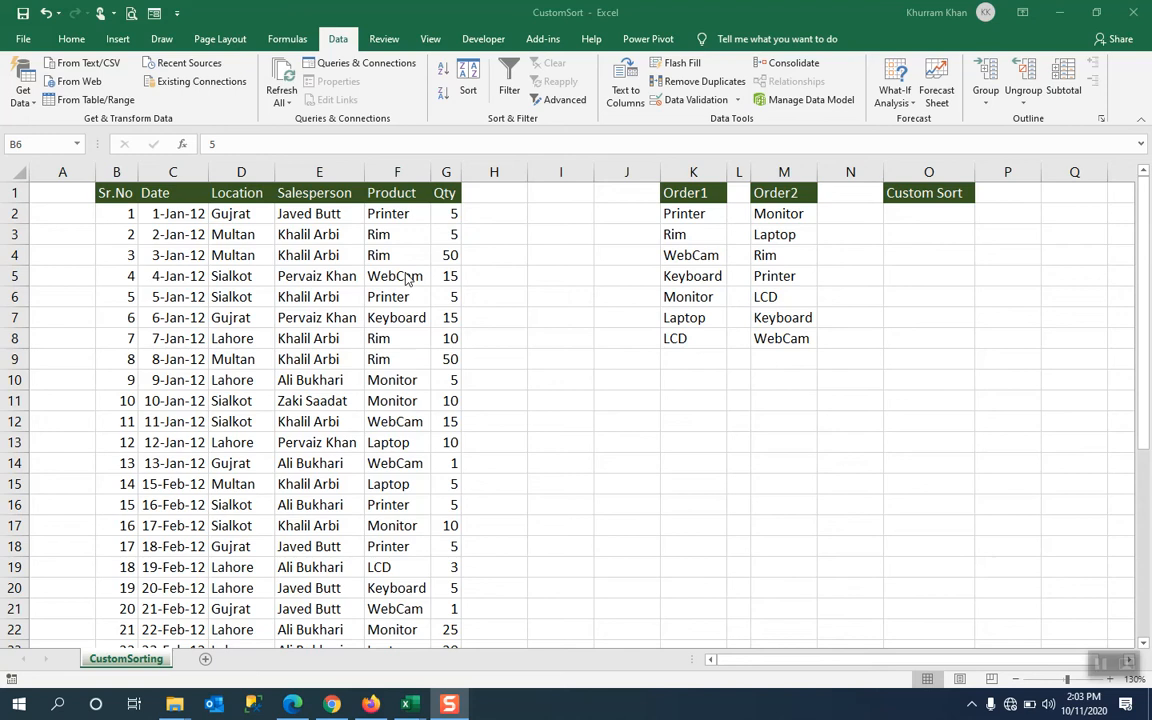
Sort the sales table by the Product column from A to Z.
left_click(397, 275)
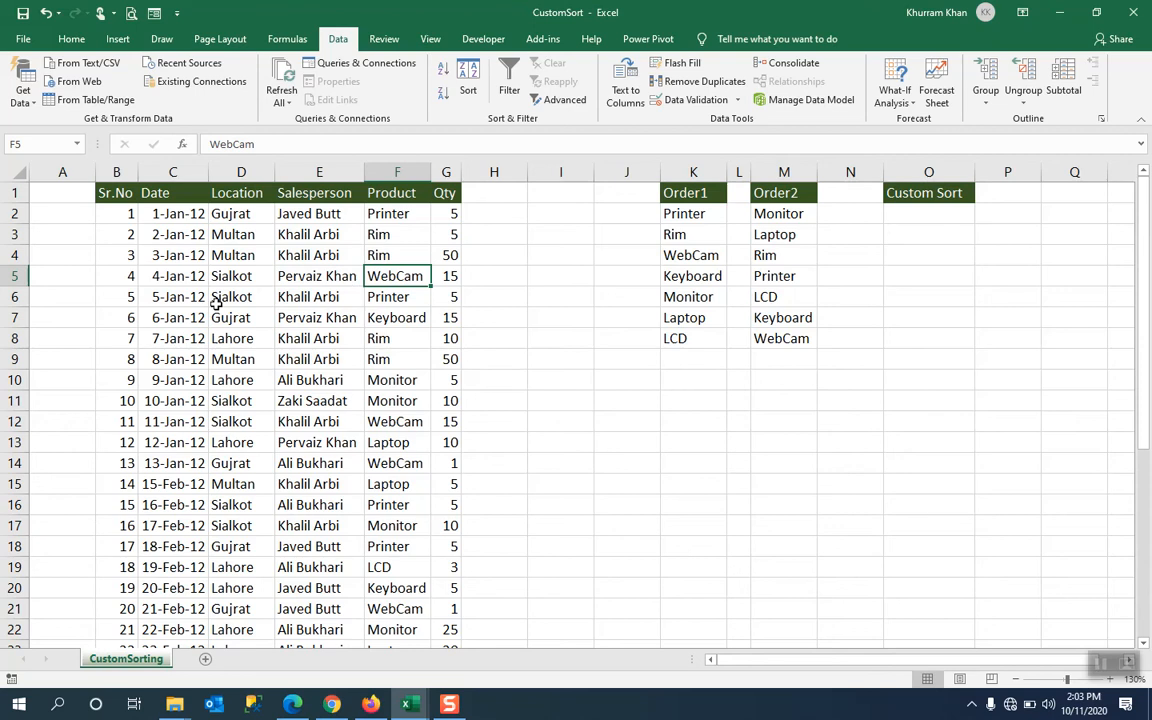
right_click(408, 281)
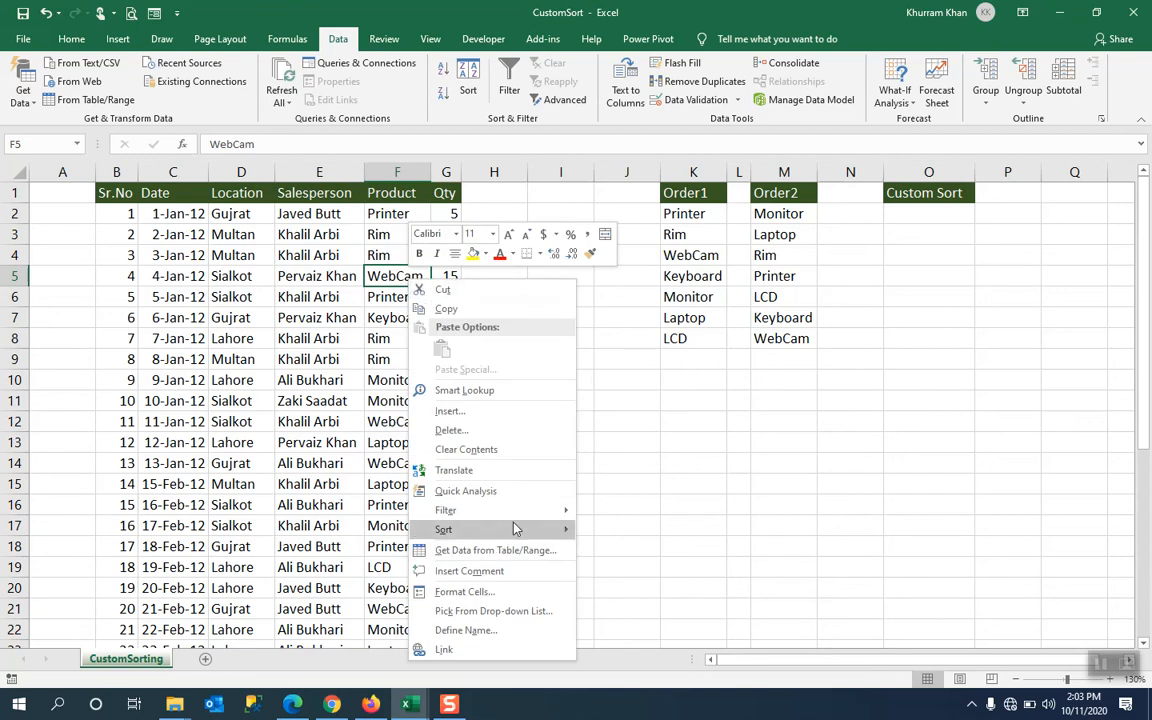
mouse_move(516, 532)
mouse_move(553, 532)
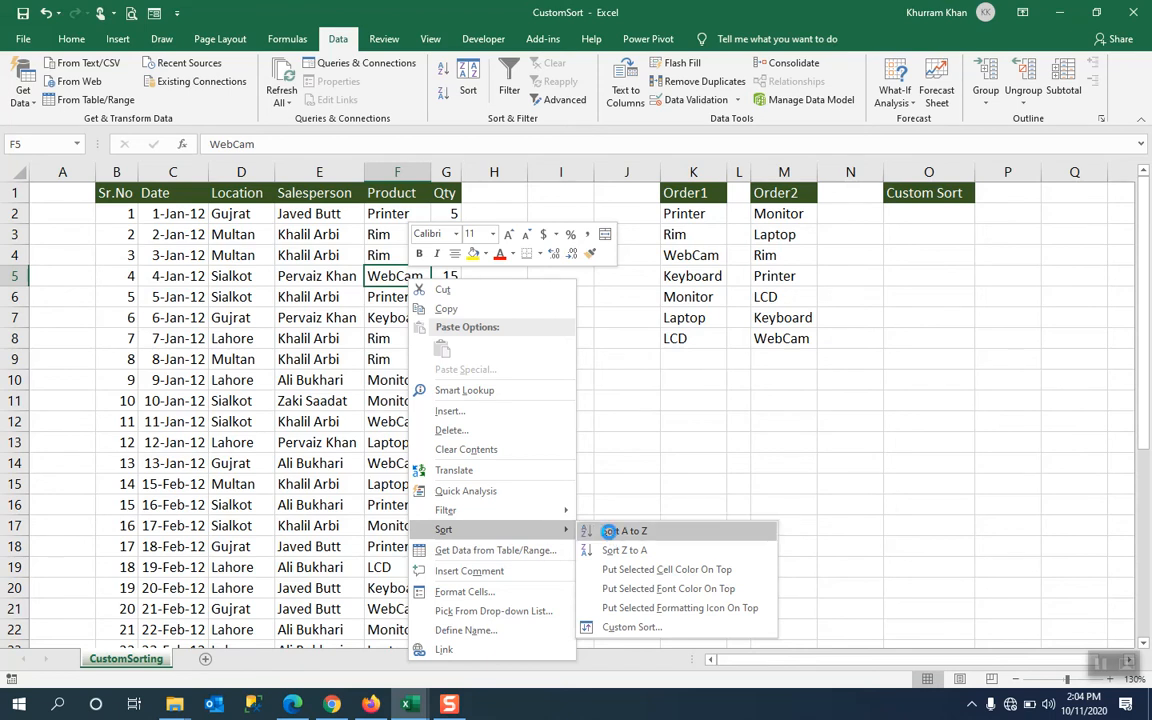
left_click(612, 535)
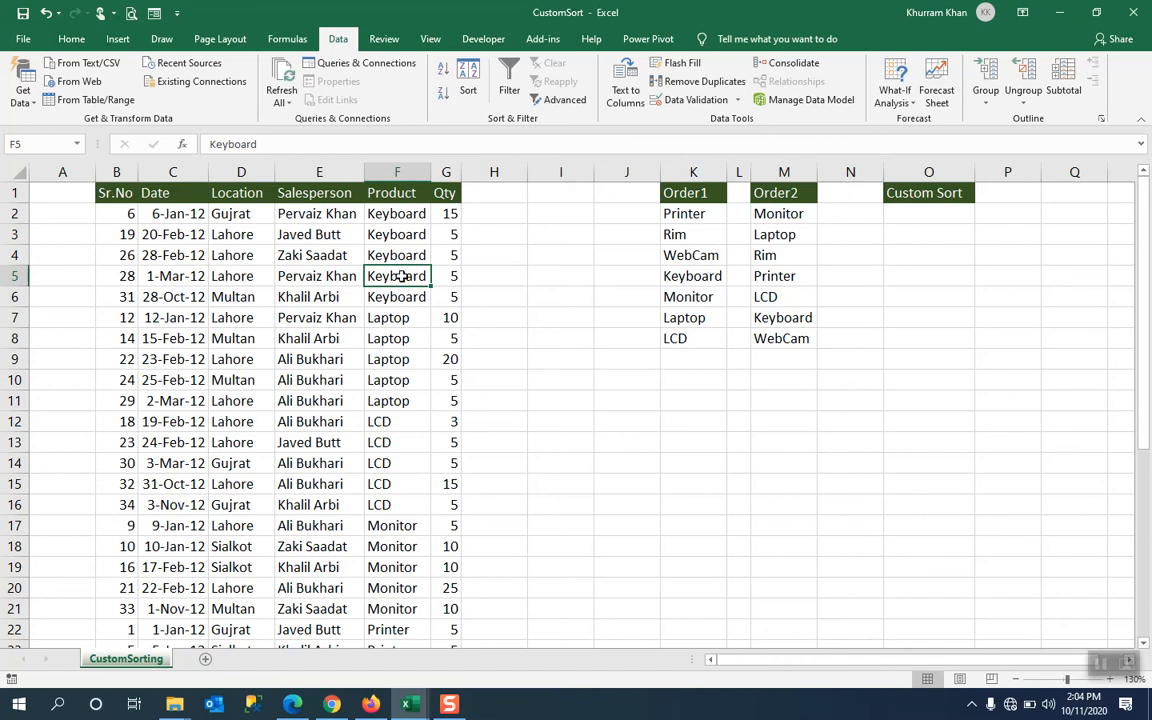
right_click(401, 276)
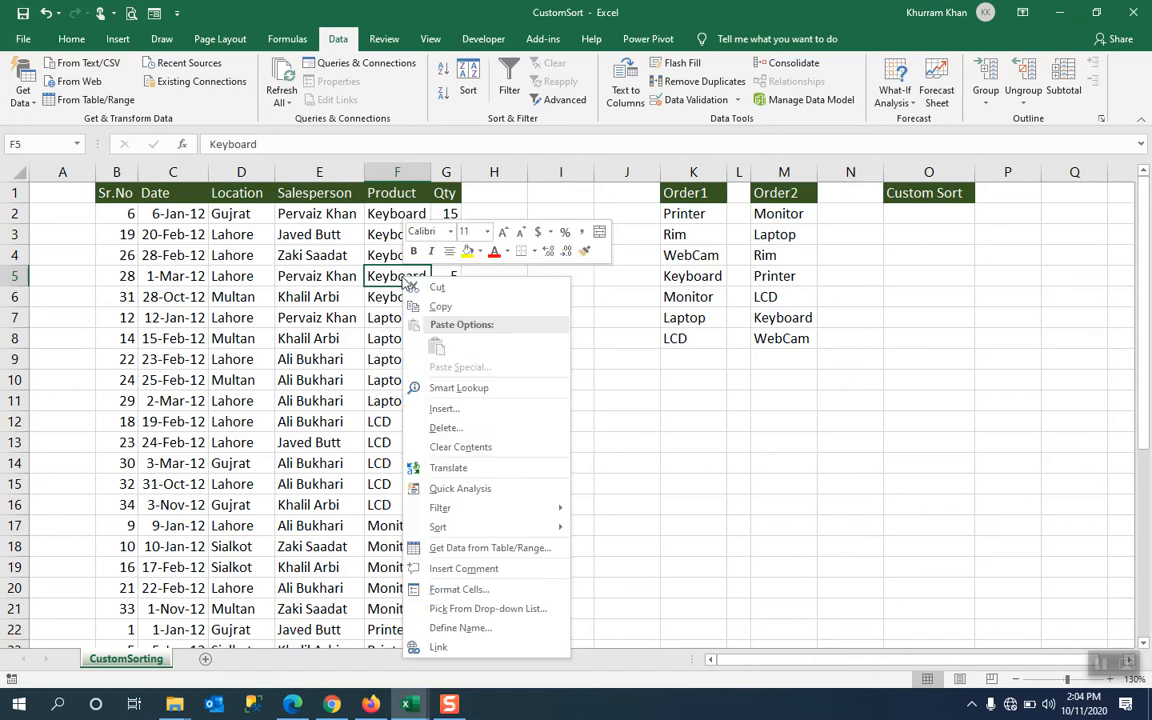
mouse_move(522, 528)
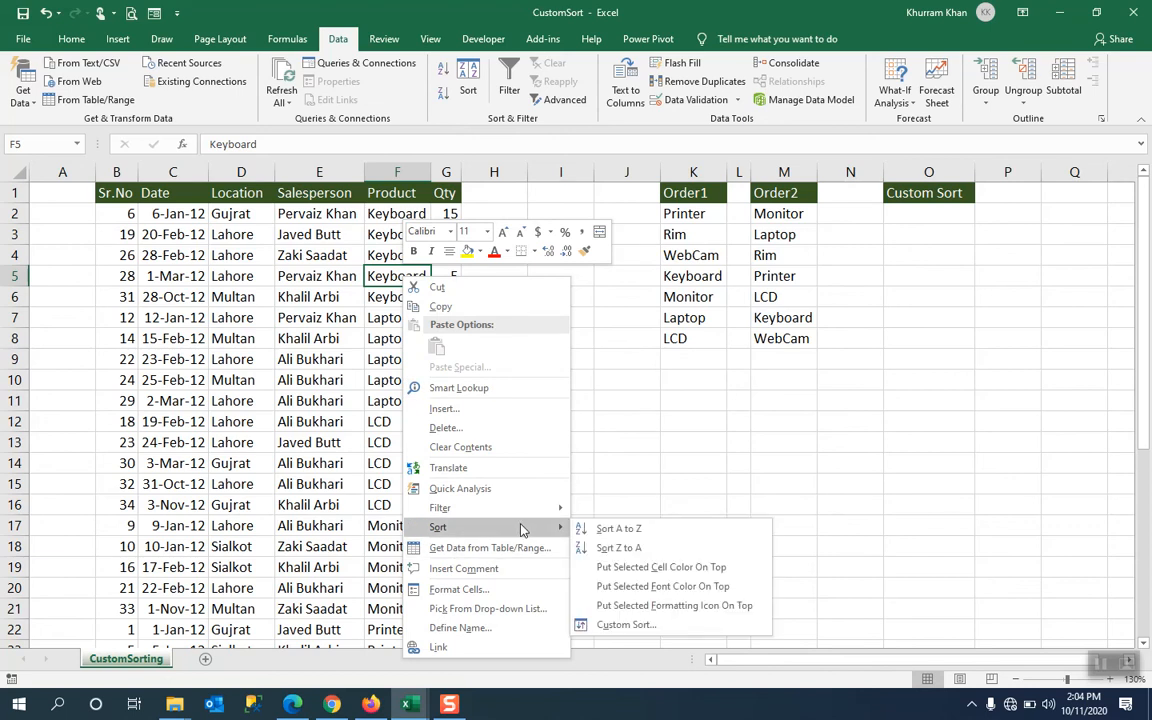
left_click(627, 625)
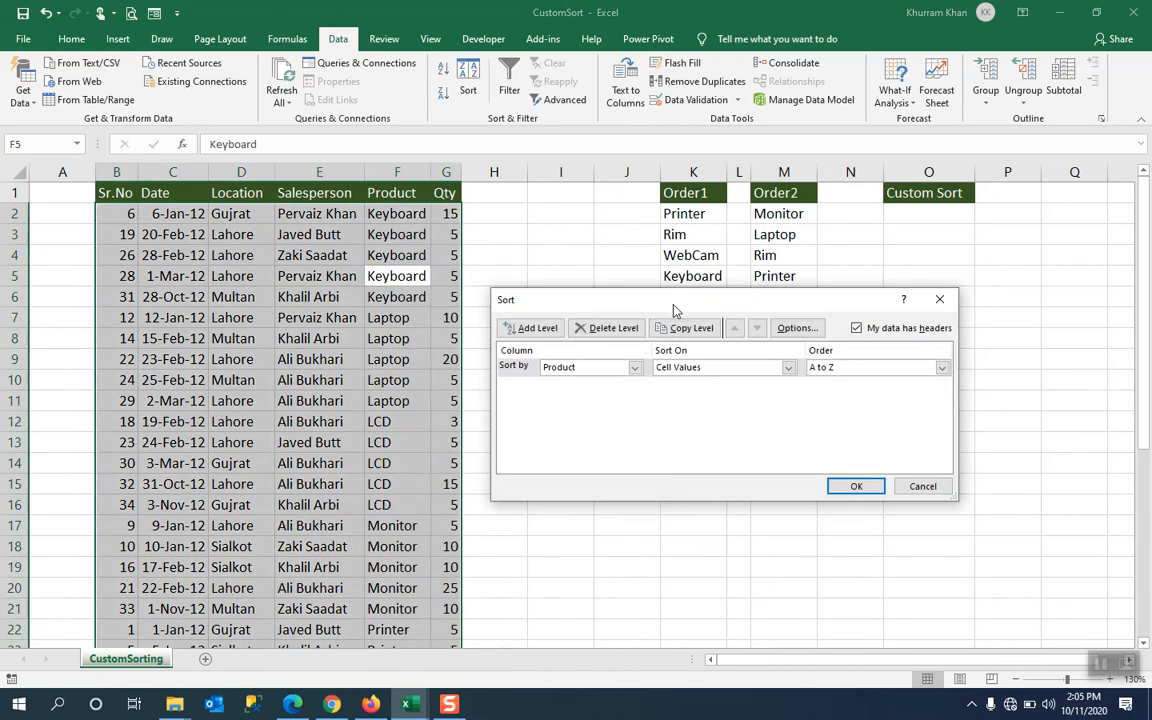
left_click_drag(673, 322, 690, 437)
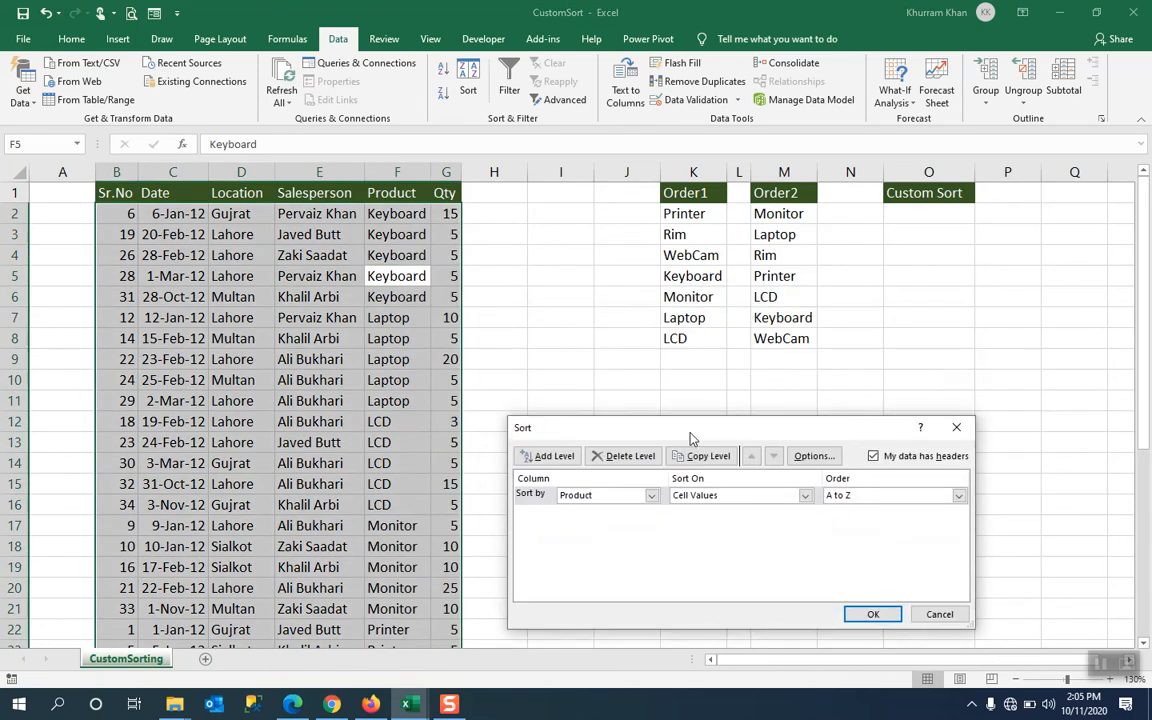
left_click(939, 614)
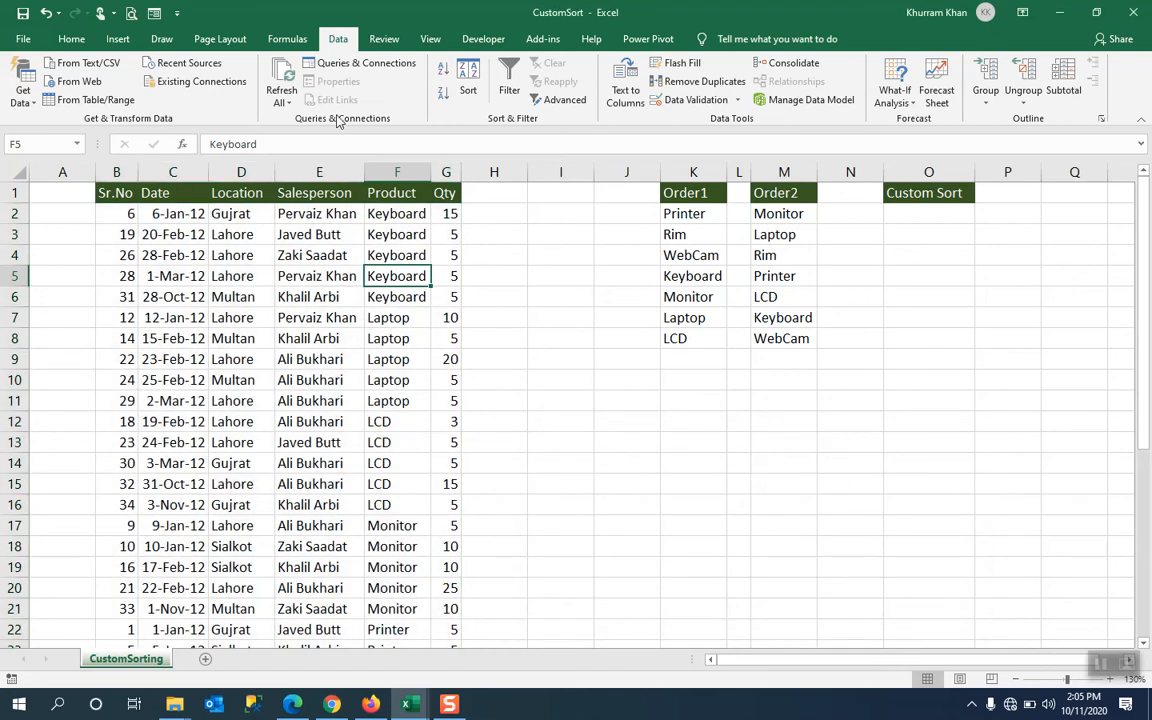
Start a custom sort of the sales table by Product and open the custom lists for its sort order.
left_click(468, 90)
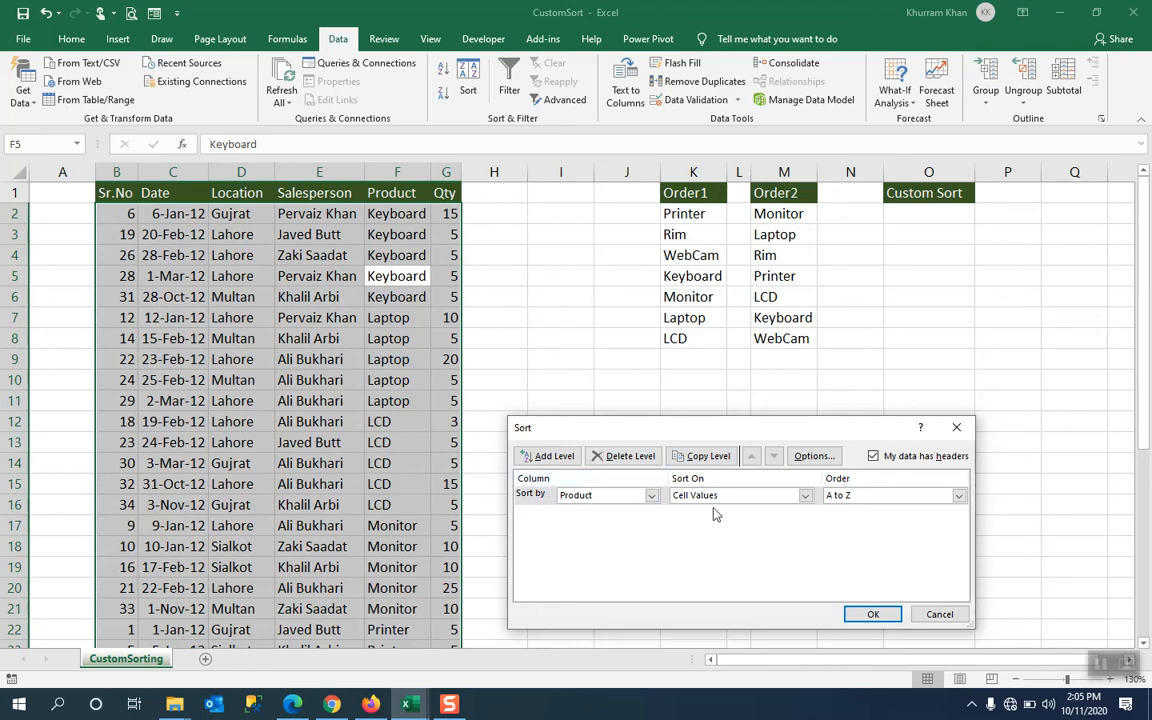
left_click(958, 496)
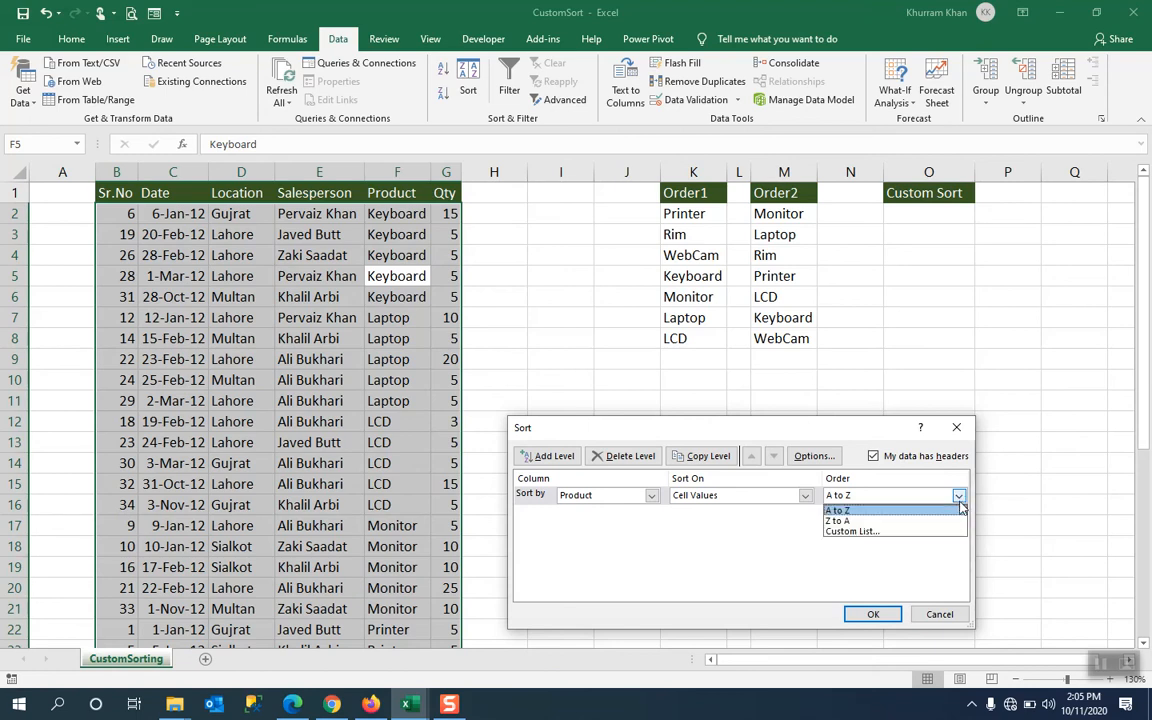
left_click(935, 531)
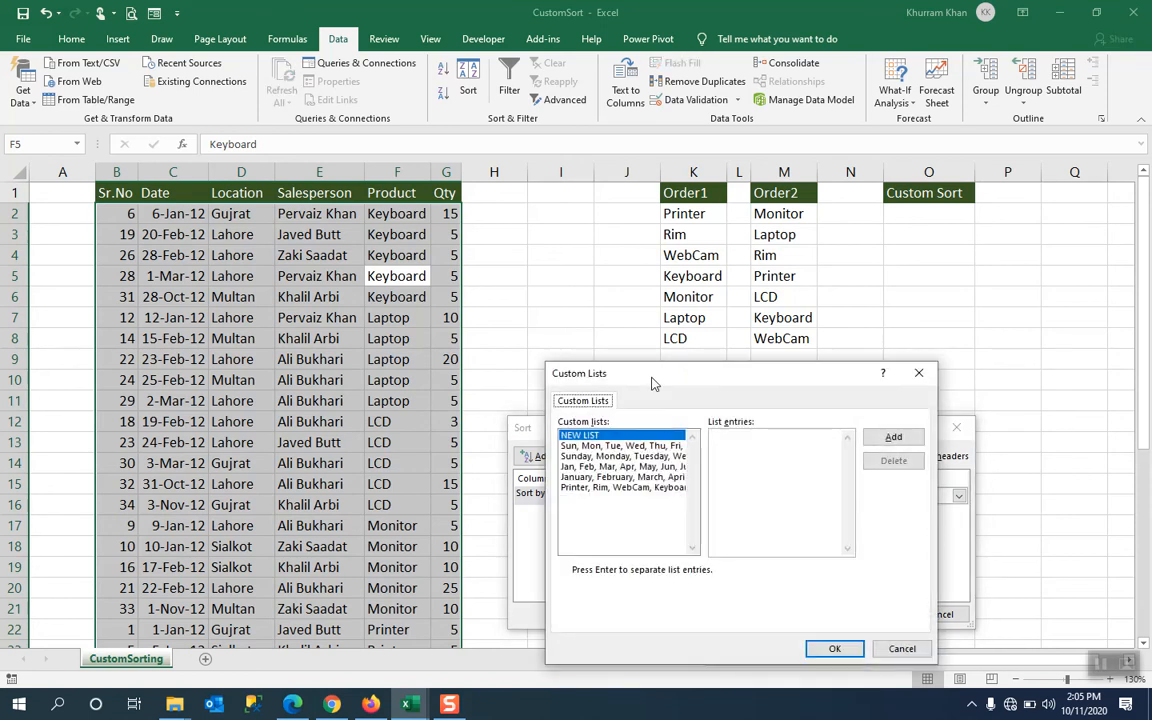
left_click_drag(652, 383, 594, 381)
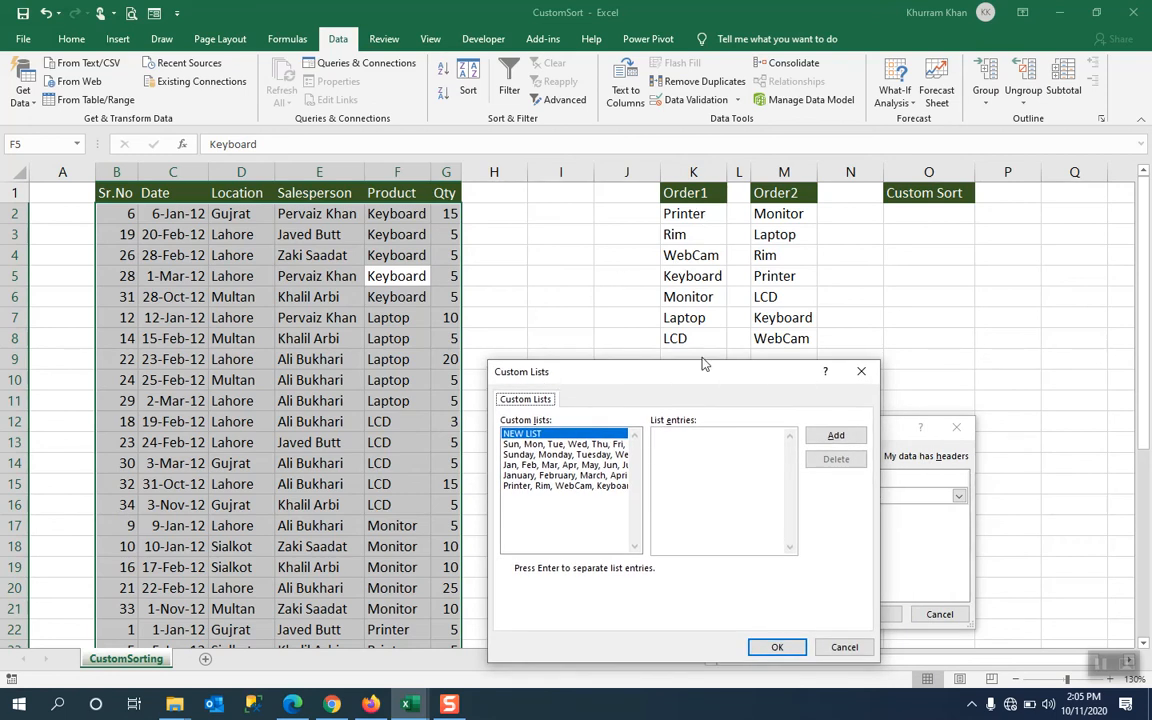
Add a new custom list with the entries Printer, Rim, WebCam, Keyboard, Monitor, Laptop and LCD, and accept the custom lists.
left_click(740, 464)
type("Printer")
key("Return")
type("Rim")
key("Return")
type("Web")
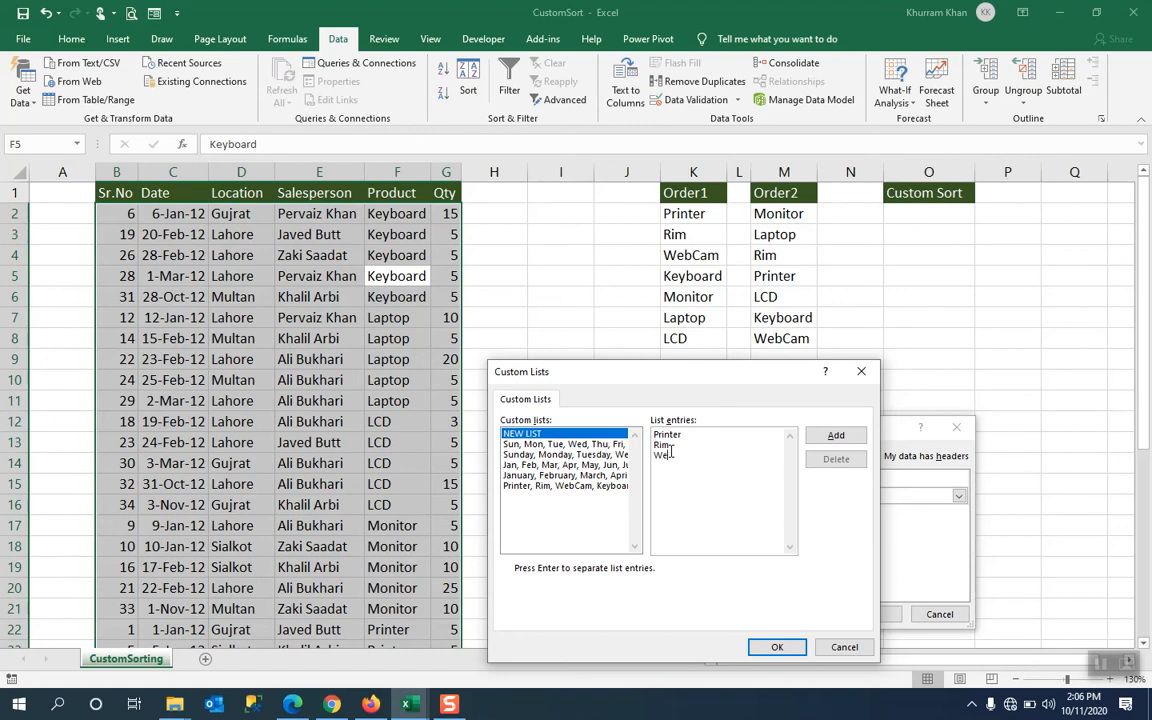
type("Cam")
key("Return")
type("Keyboard")
key("Return")
type("Monitor")
key("Return")
type("Lap")
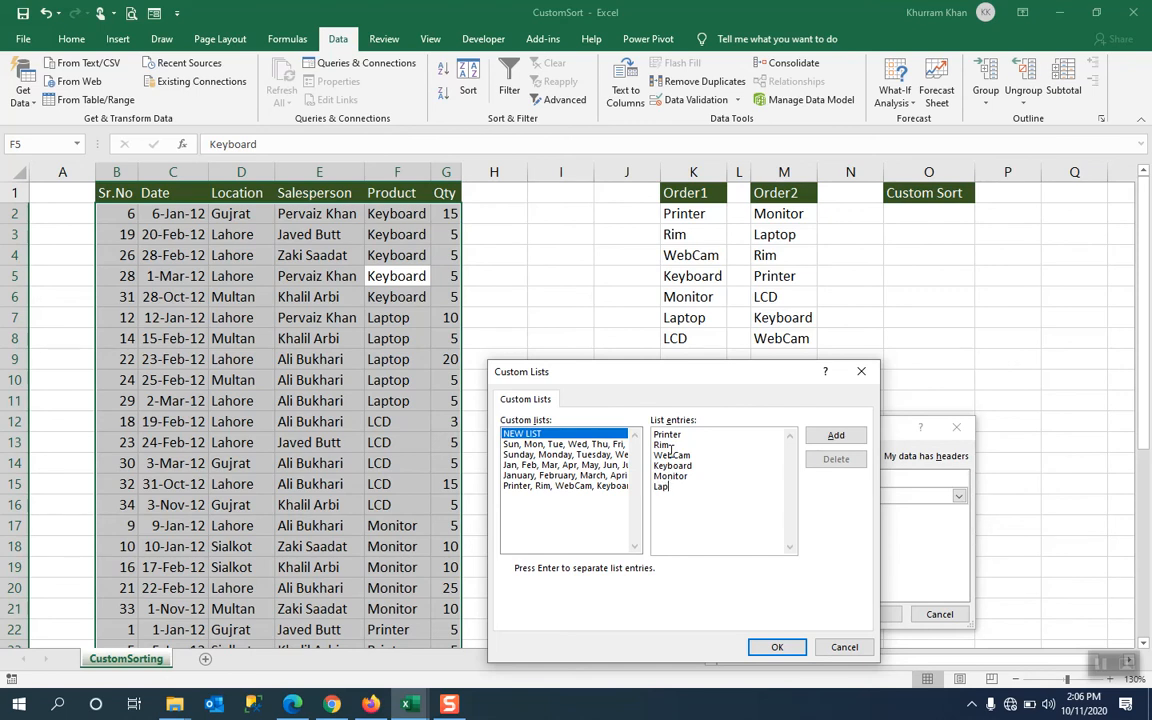
type("top")
key("Return")
type("LCD")
left_click(836, 435)
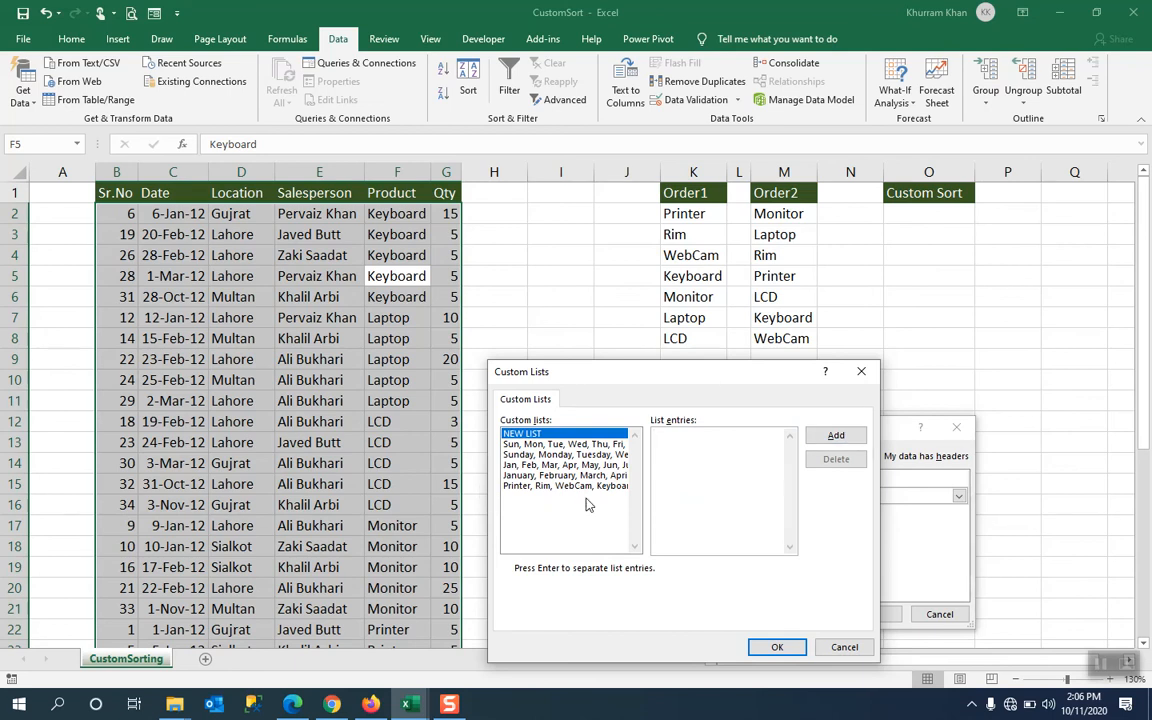
left_click(774, 646)
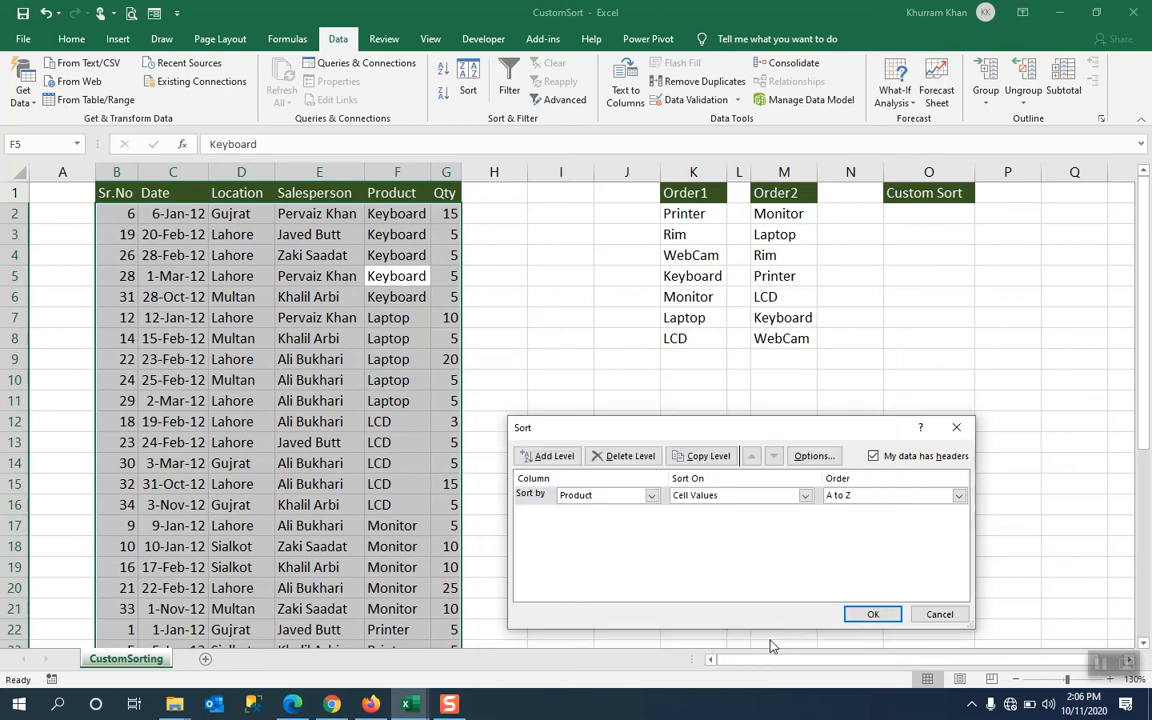
Sort the table by Product using the custom list that starts with Printer, Rim, WebCam, and review the sorted rows.
left_click(958, 495)
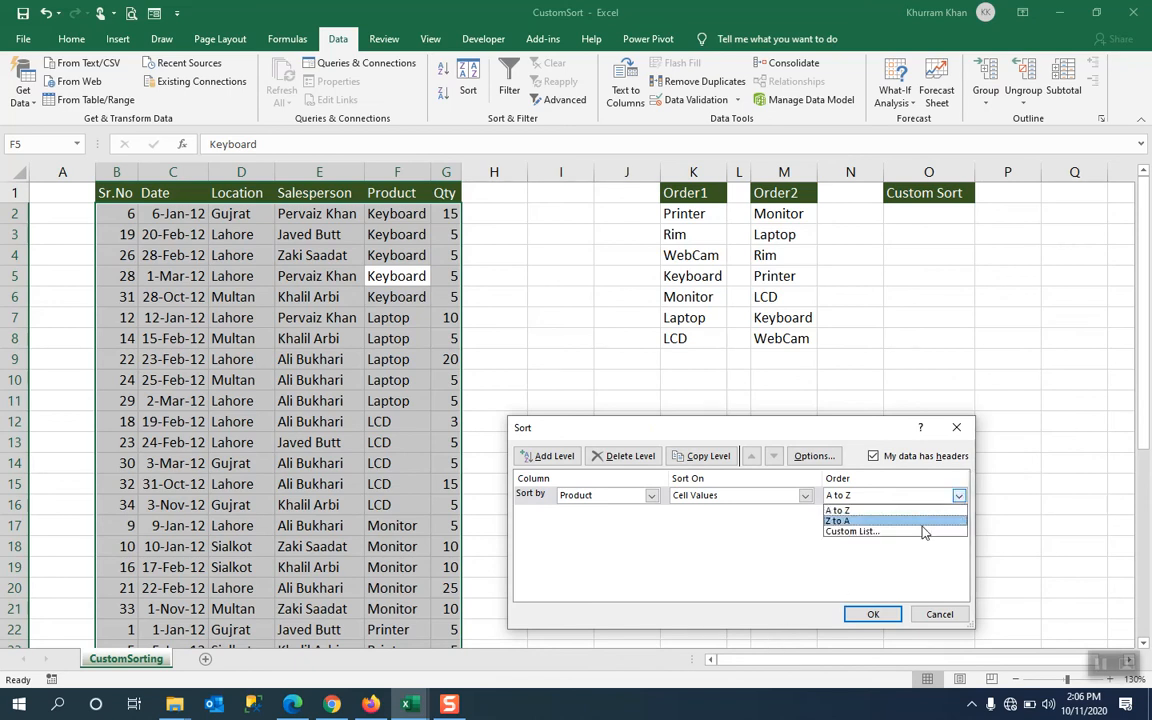
left_click(922, 532)
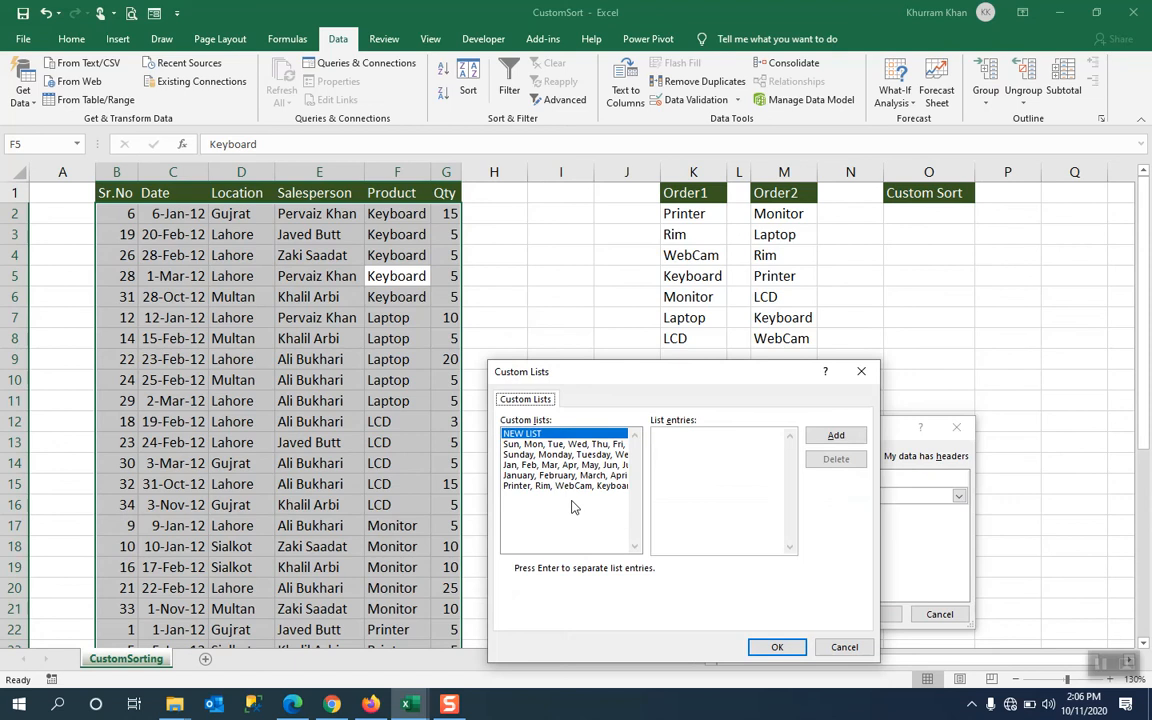
left_click(530, 485)
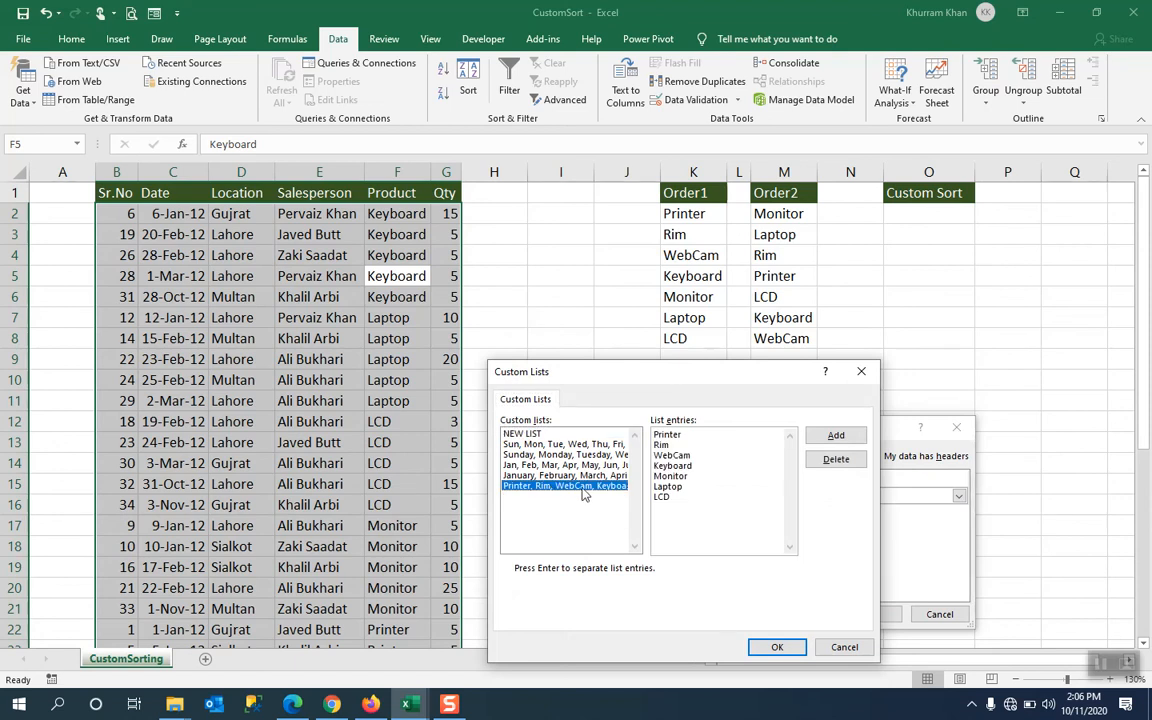
left_click(784, 648)
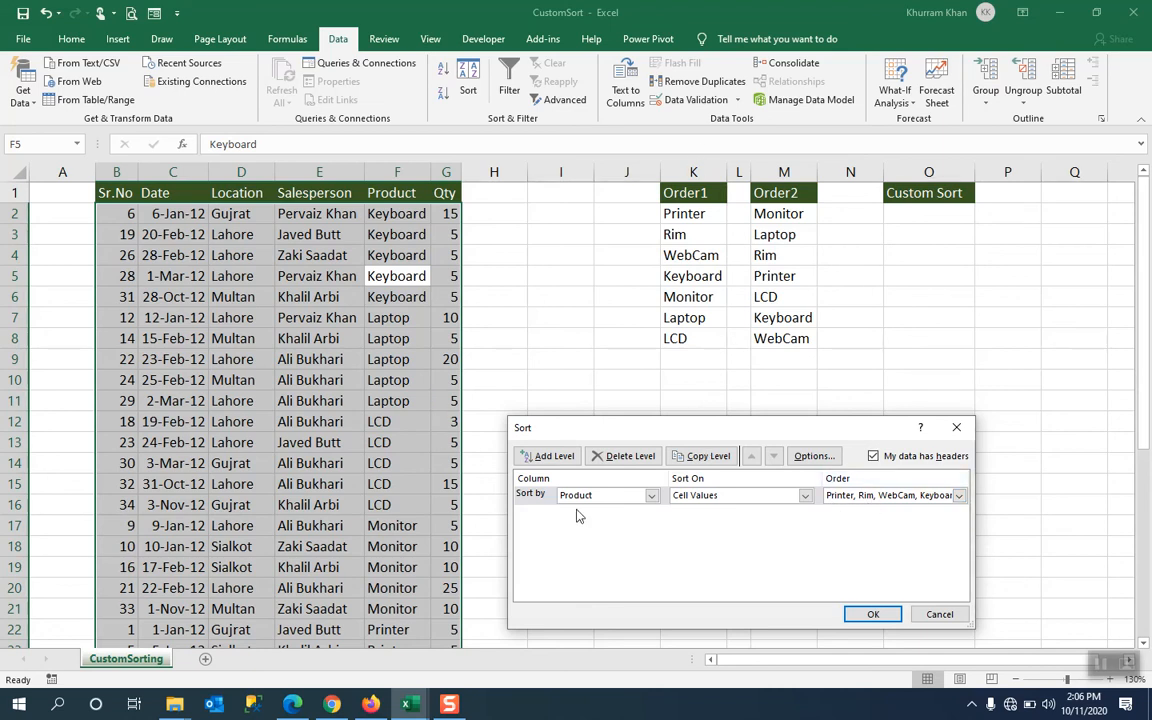
left_click(874, 616)
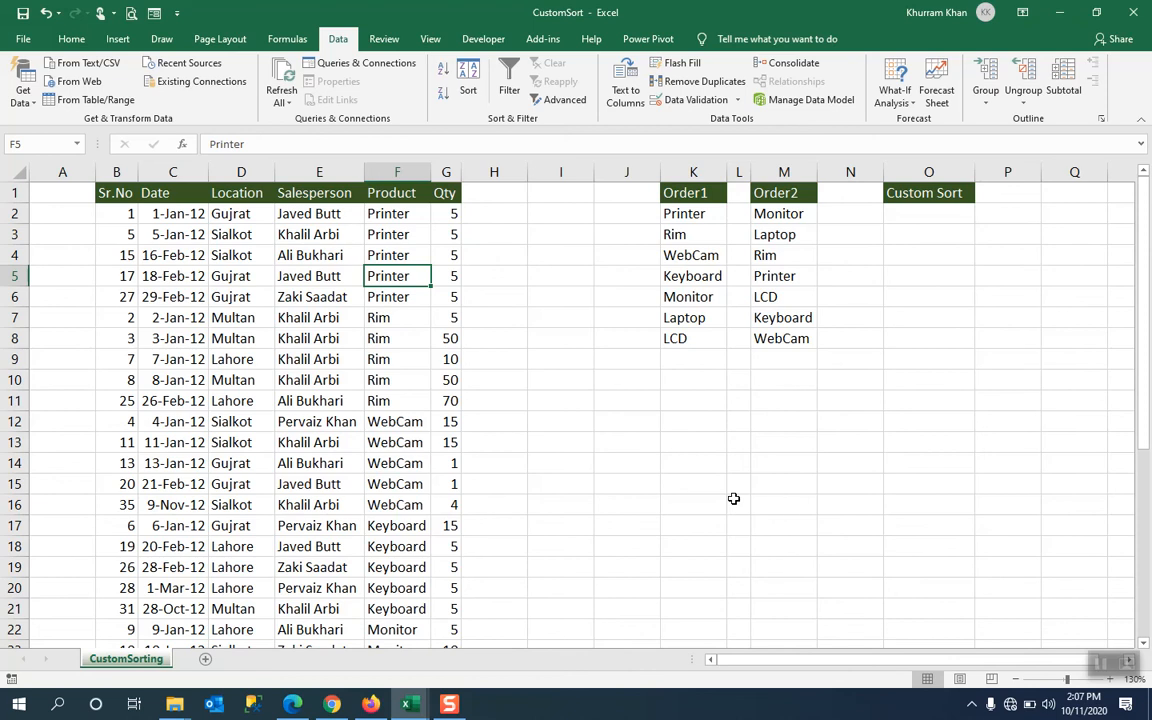
left_click_drag(1142, 390, 1142, 404)
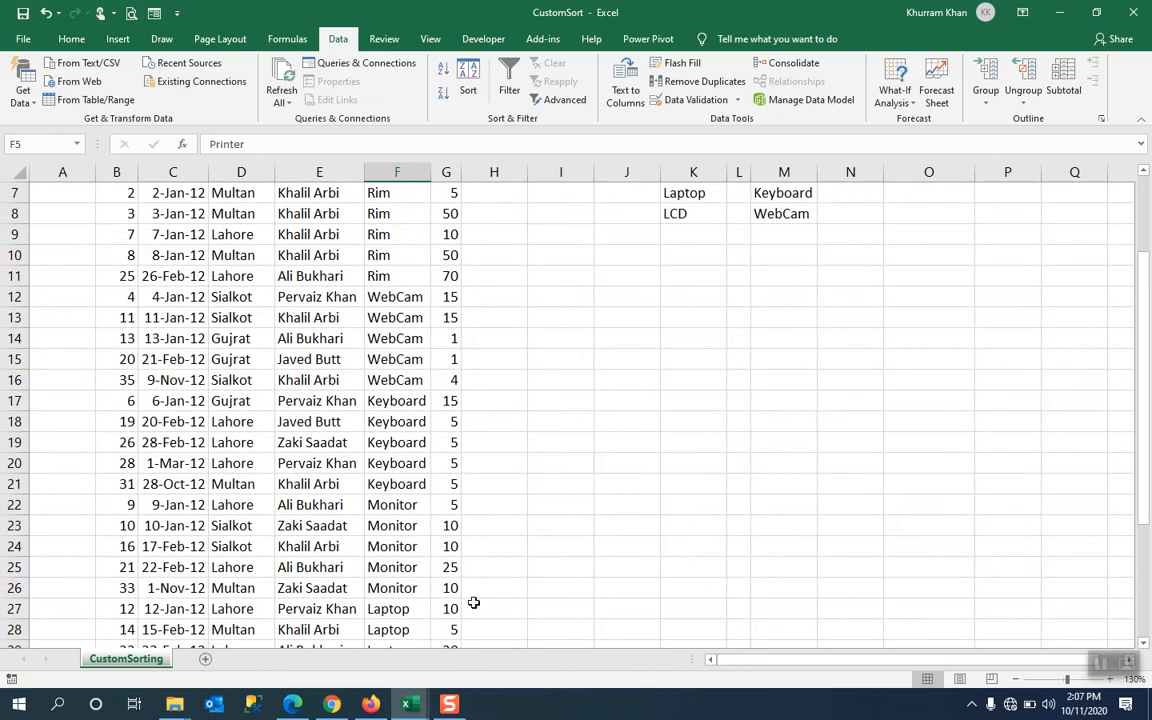
left_click_drag(1145, 457, 1148, 580)
left_click_drag(1137, 507, 1126, 250)
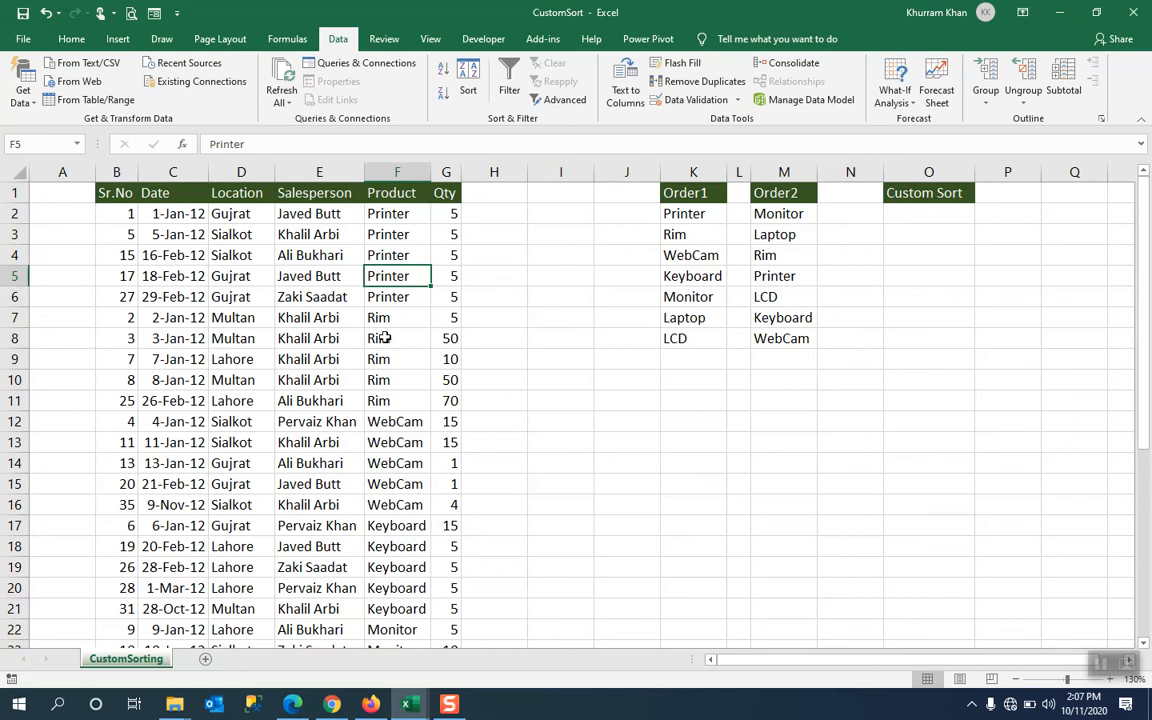
Open the custom lists editor from the general section of the advanced program options.
left_click(23, 40)
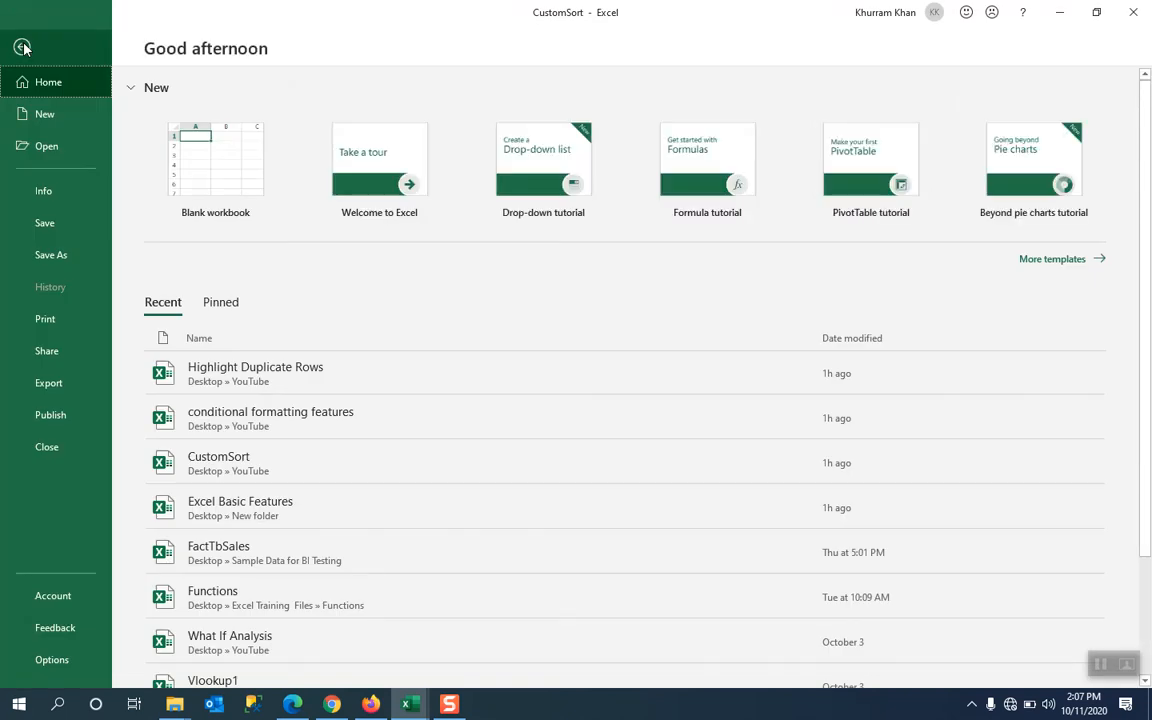
left_click(50, 664)
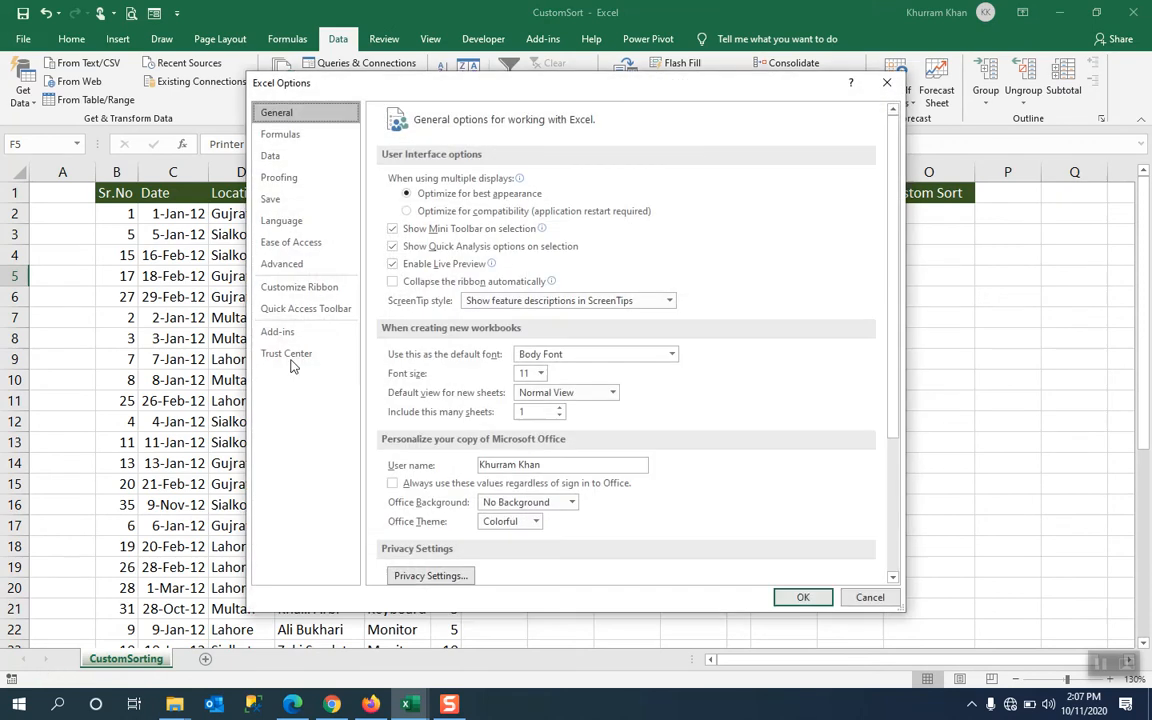
left_click(325, 266)
left_click(547, 311)
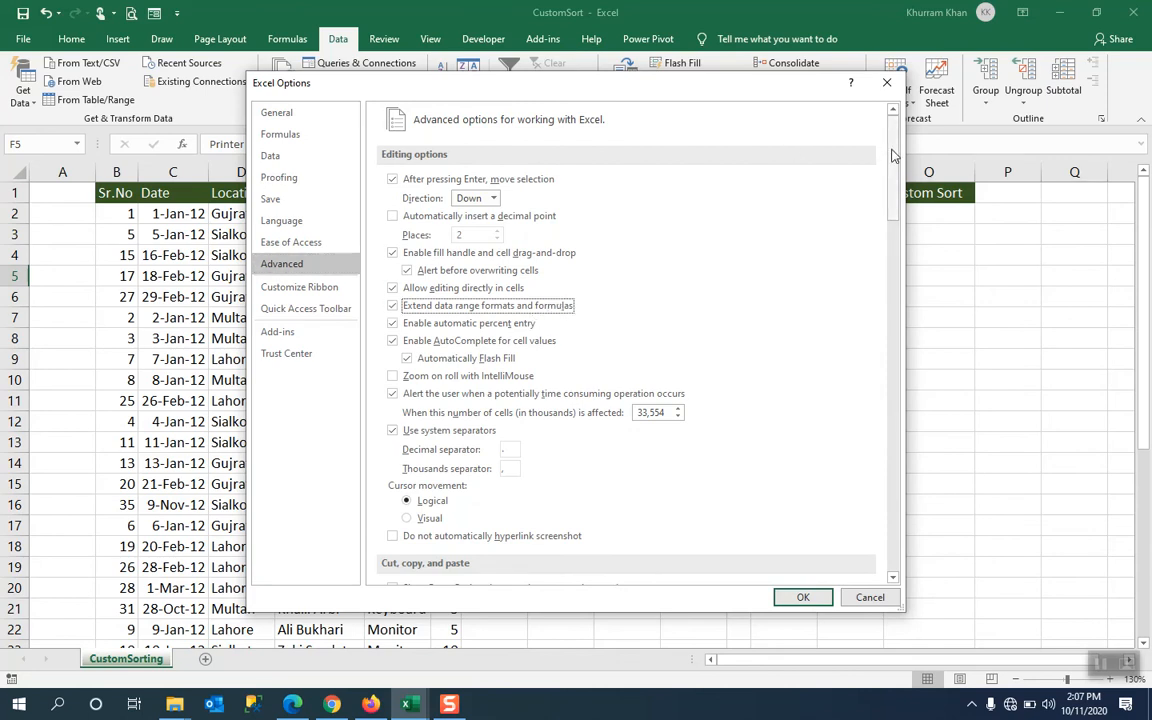
left_click_drag(892, 150, 966, 490)
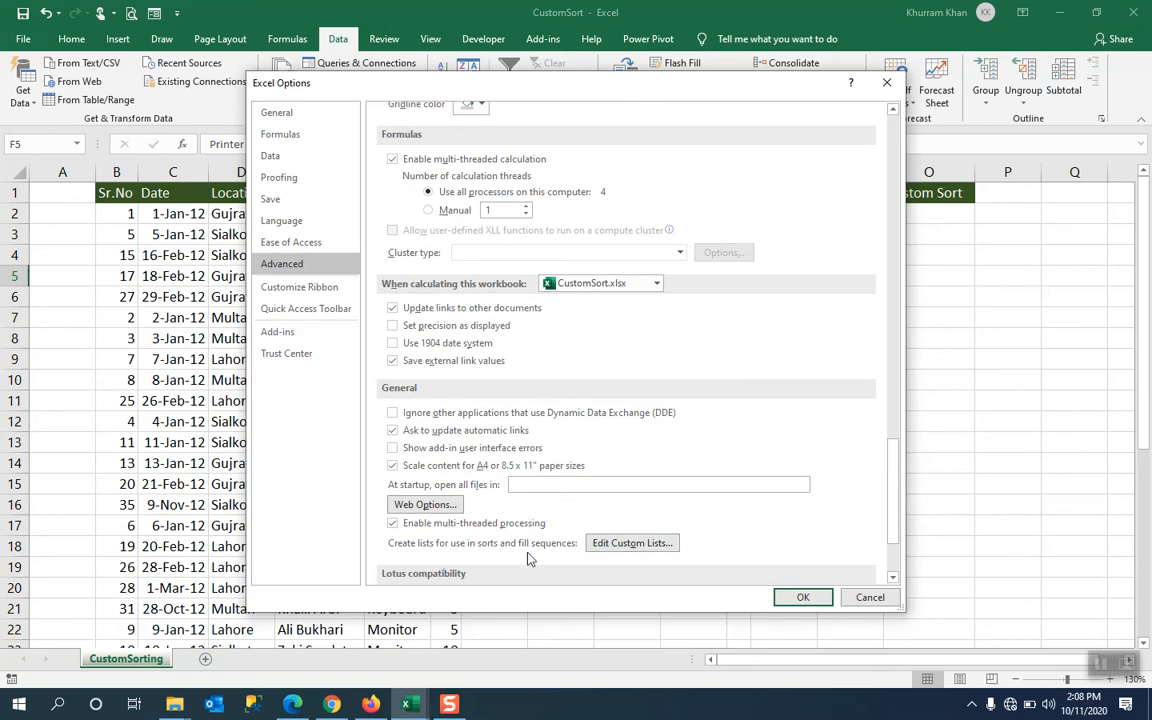
left_click(633, 545)
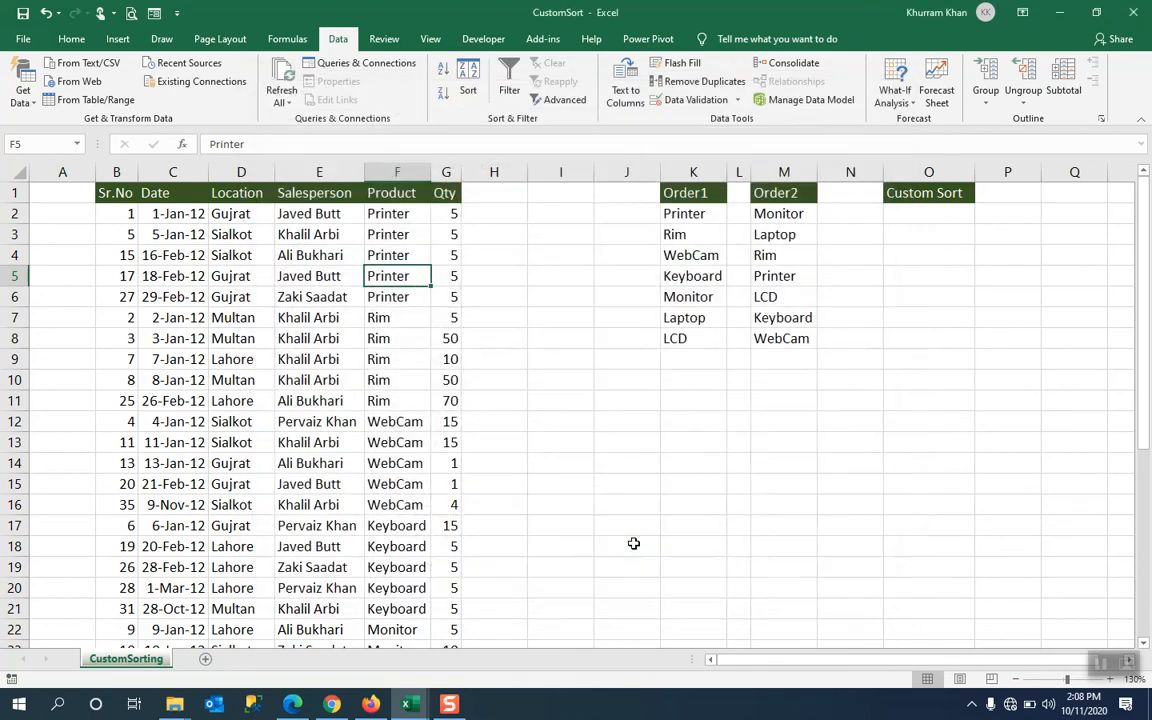
Import the Order2 entries in M2:M8 as a new custom list and accept the custom lists and program options.
left_click_drag(638, 379, 388, 345)
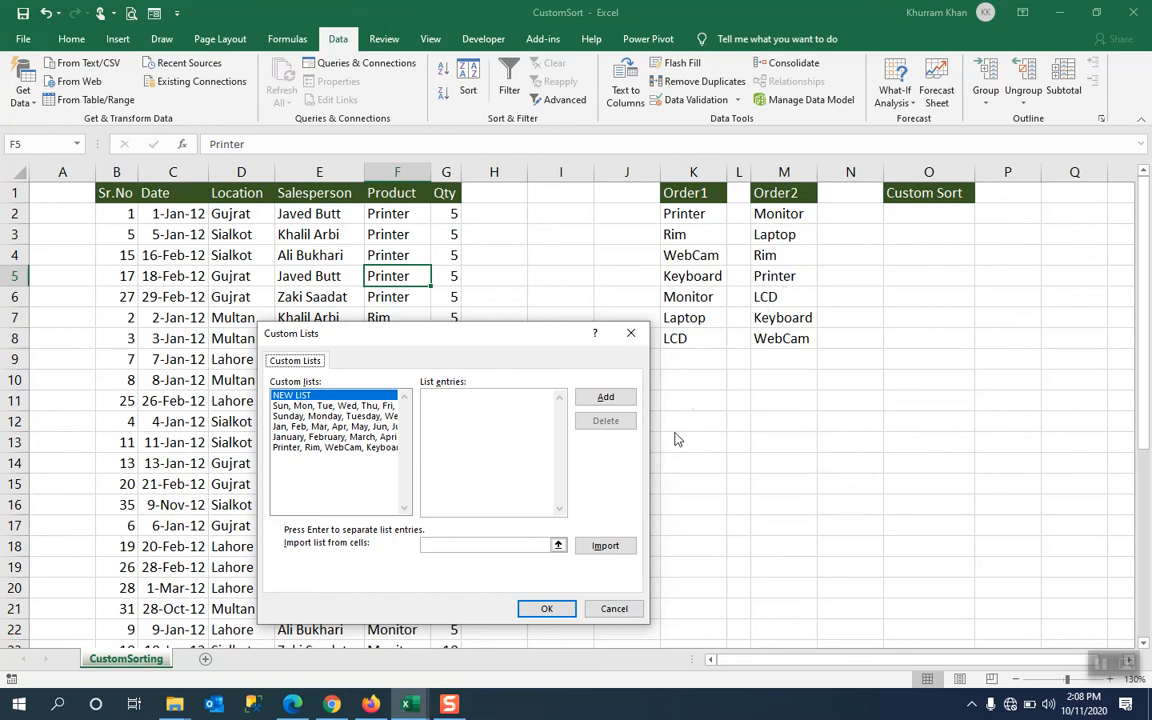
left_click(558, 547)
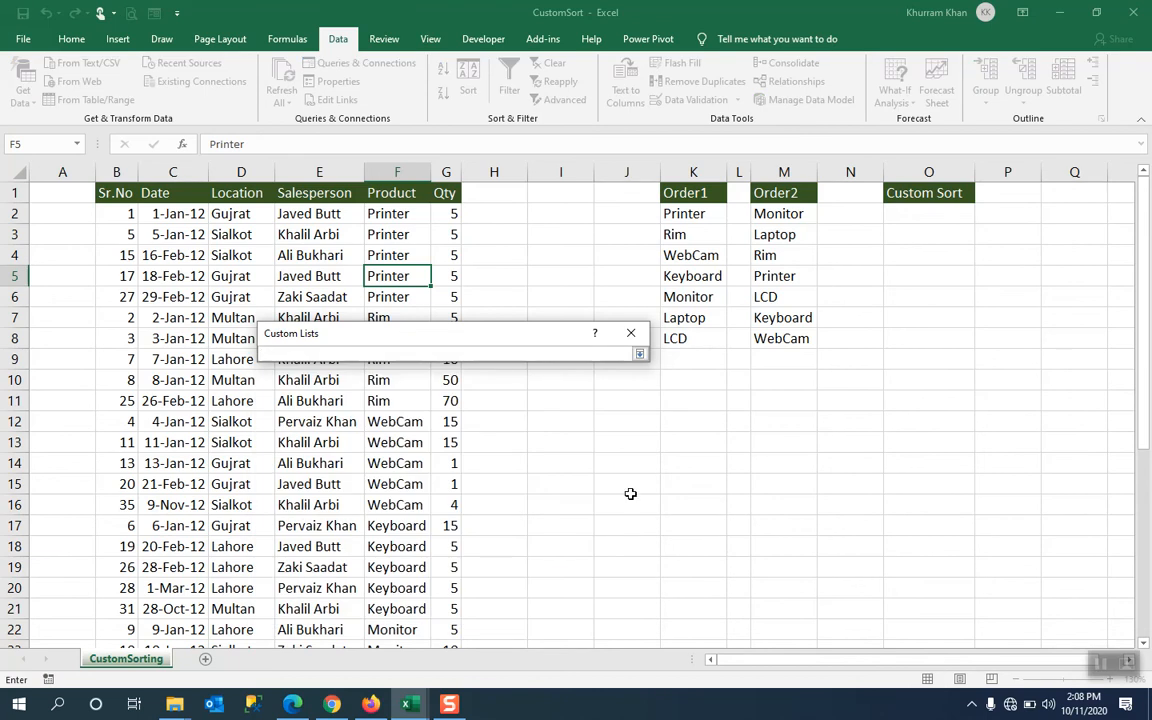
left_click_drag(787, 214, 800, 337)
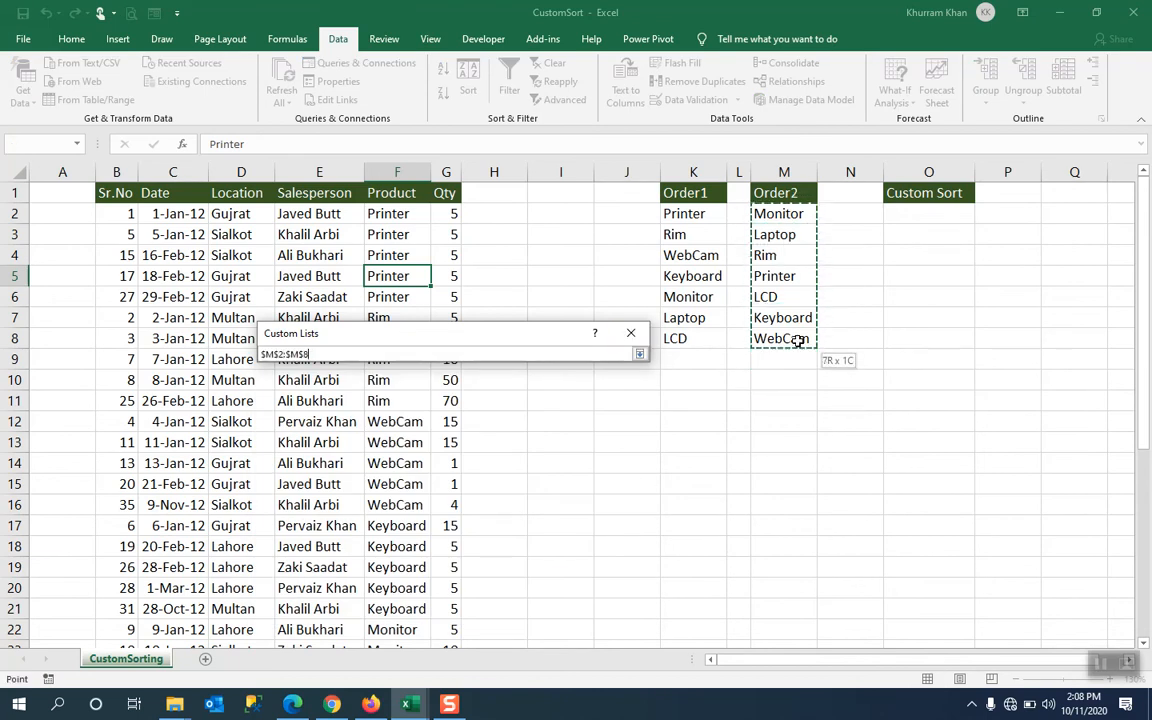
left_click(639, 355)
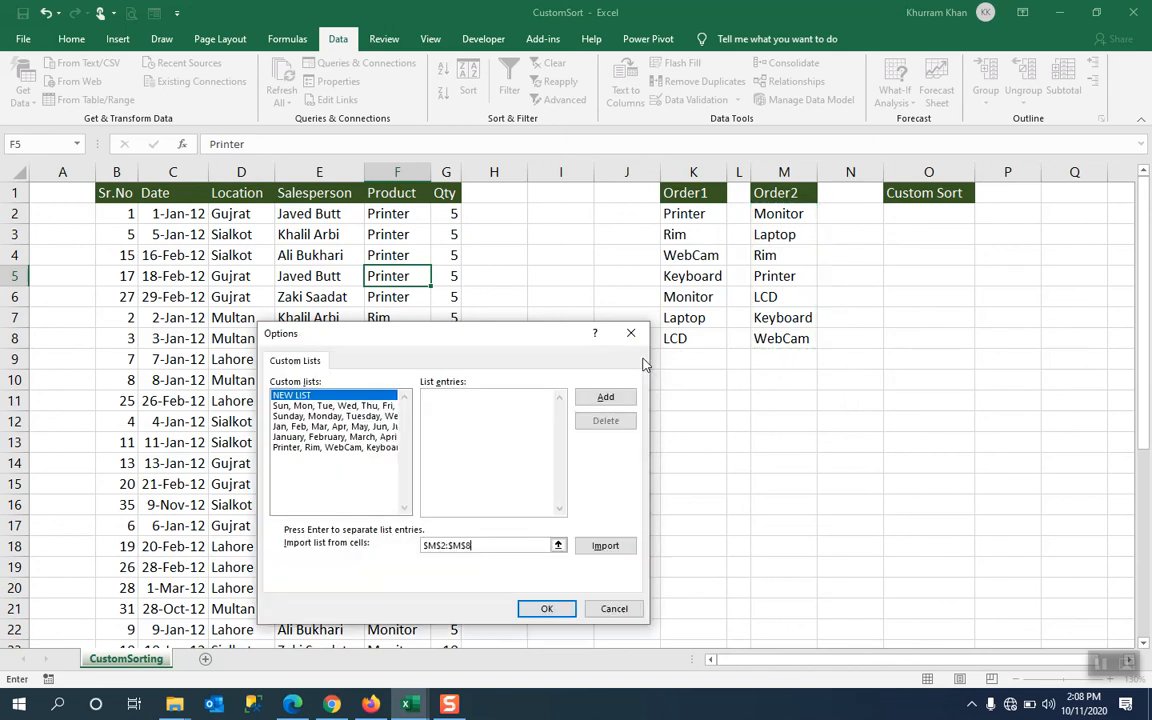
left_click(605, 546)
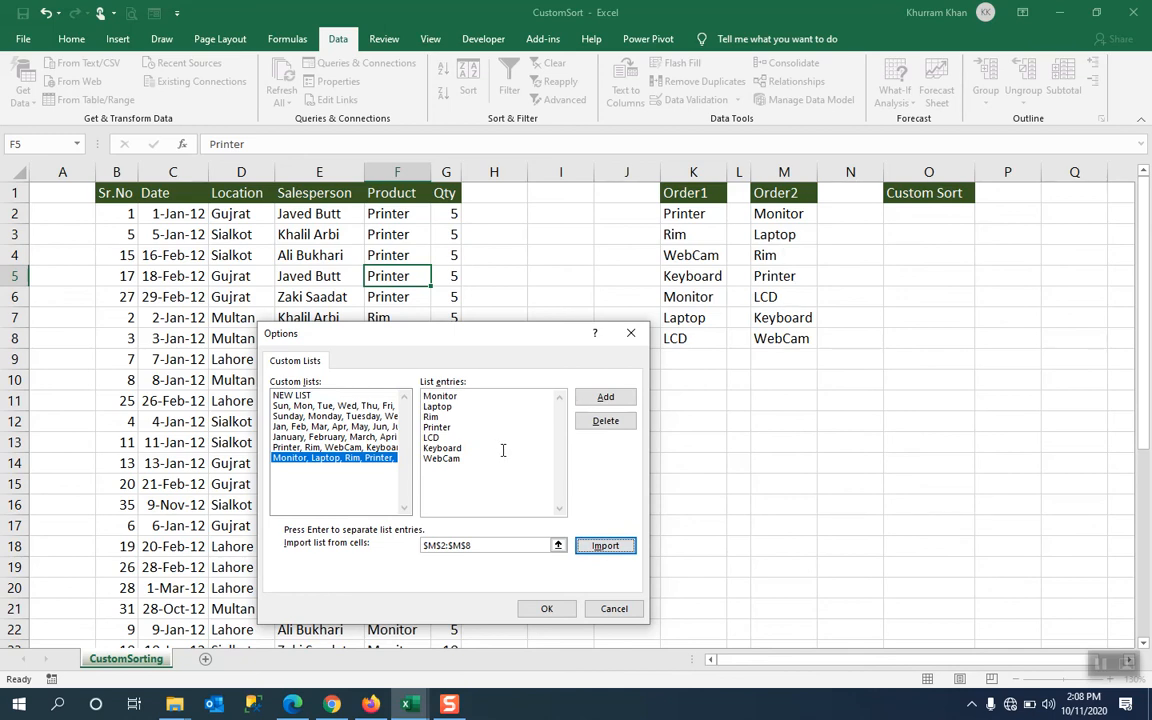
left_click(605, 398)
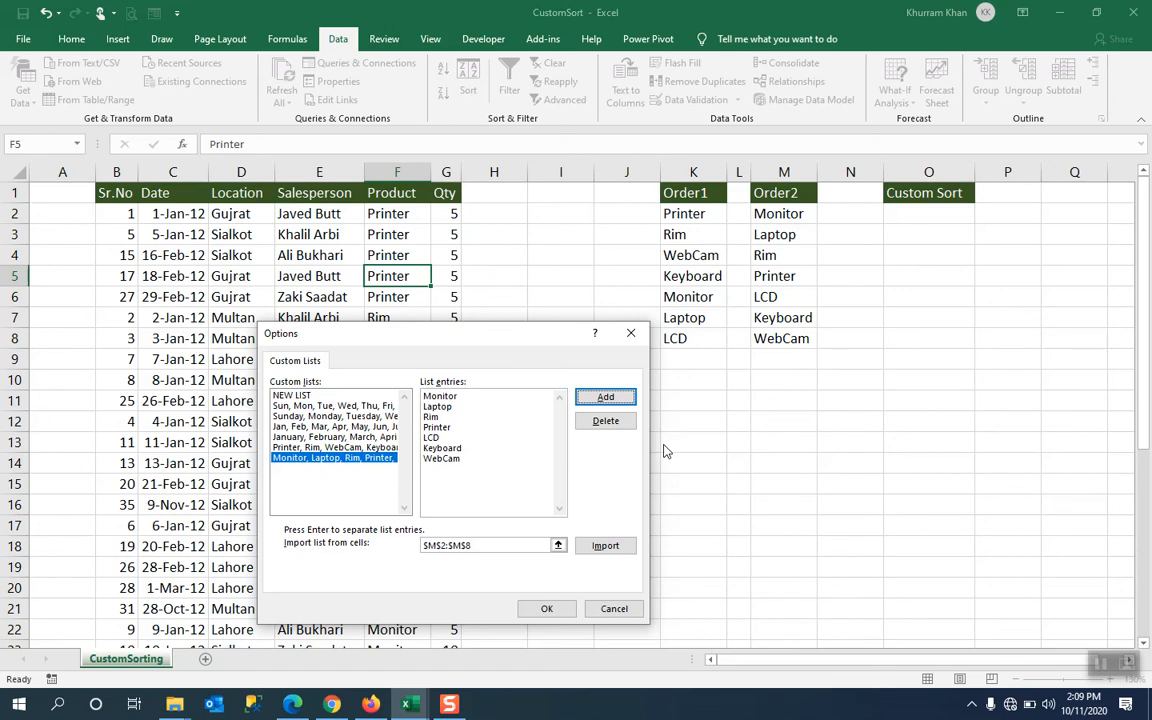
left_click(545, 609)
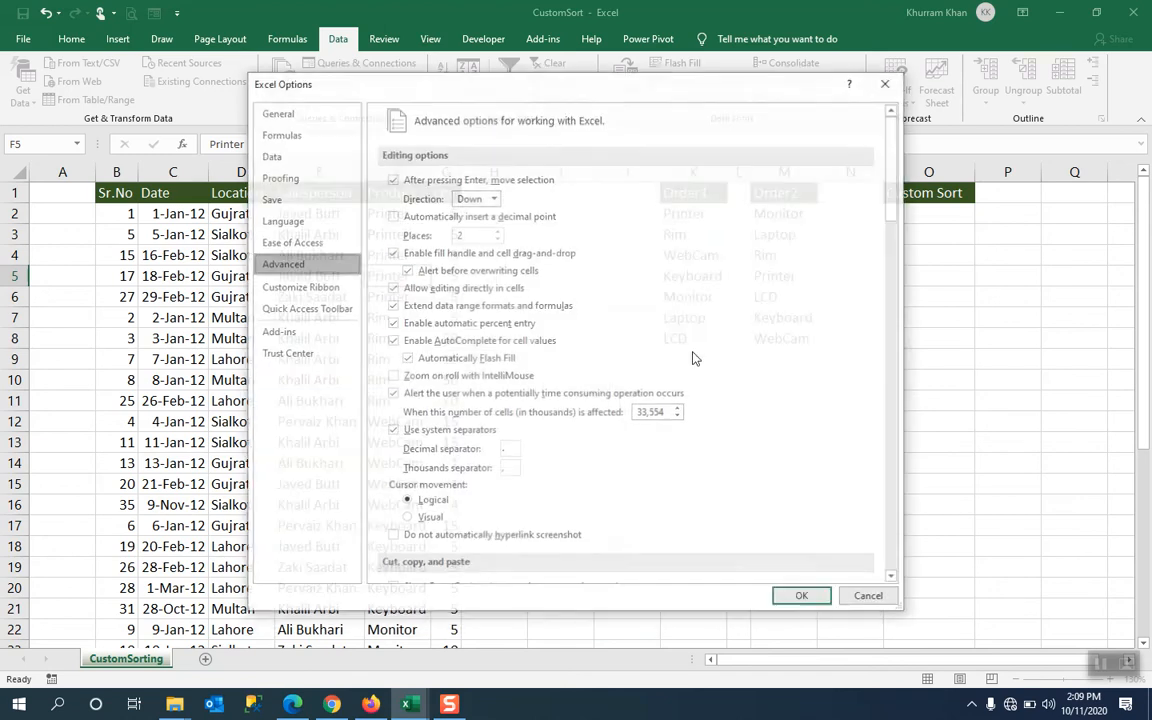
left_click(803, 598)
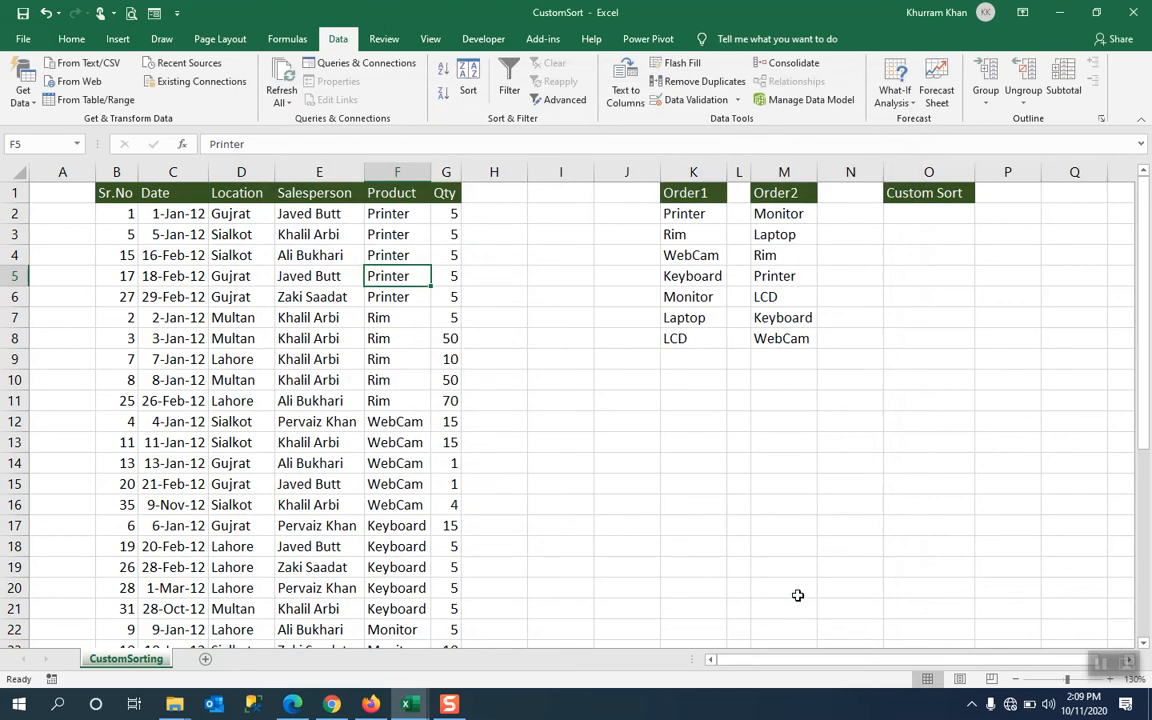
Sort the table by Product using the custom list that starts with Monitor, Laptop, Rim, and review the sorted rows.
left_click(466, 70)
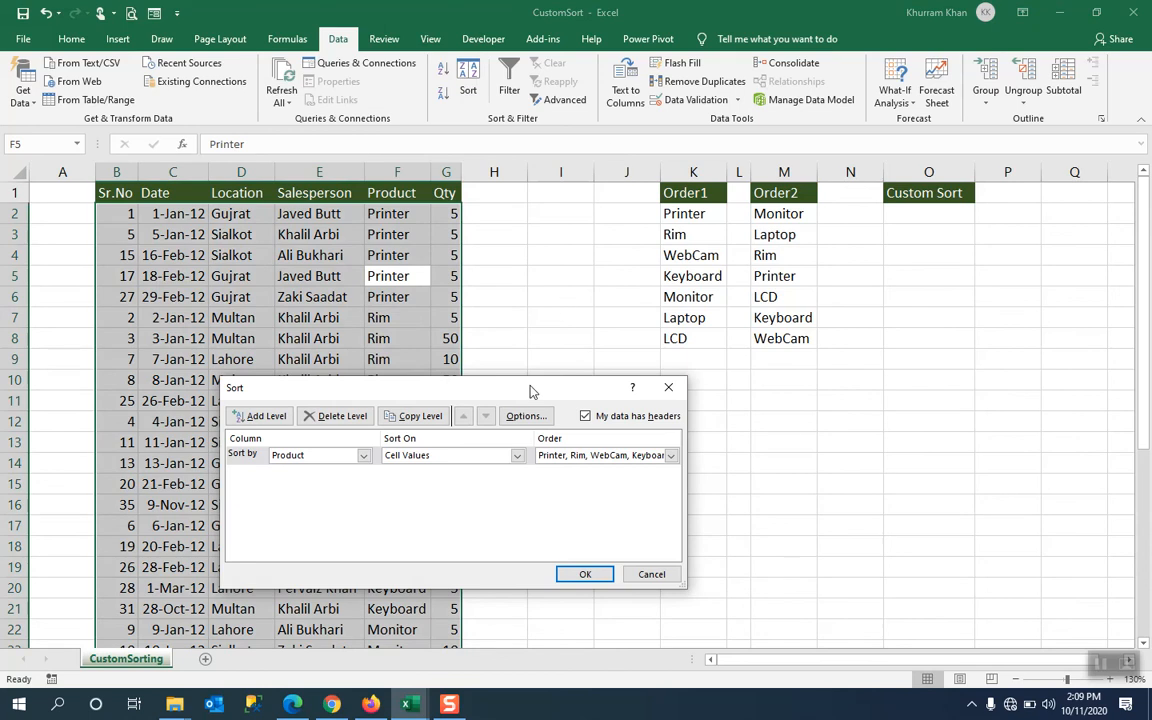
left_click_drag(532, 390, 844, 413)
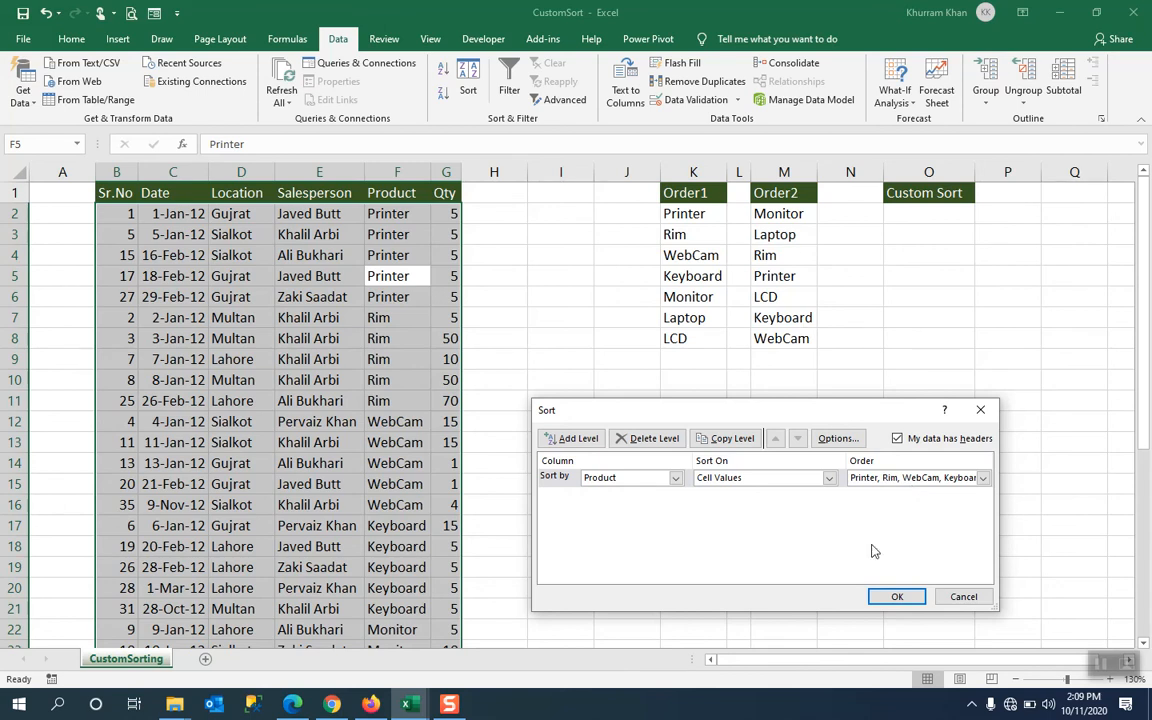
left_click(984, 480)
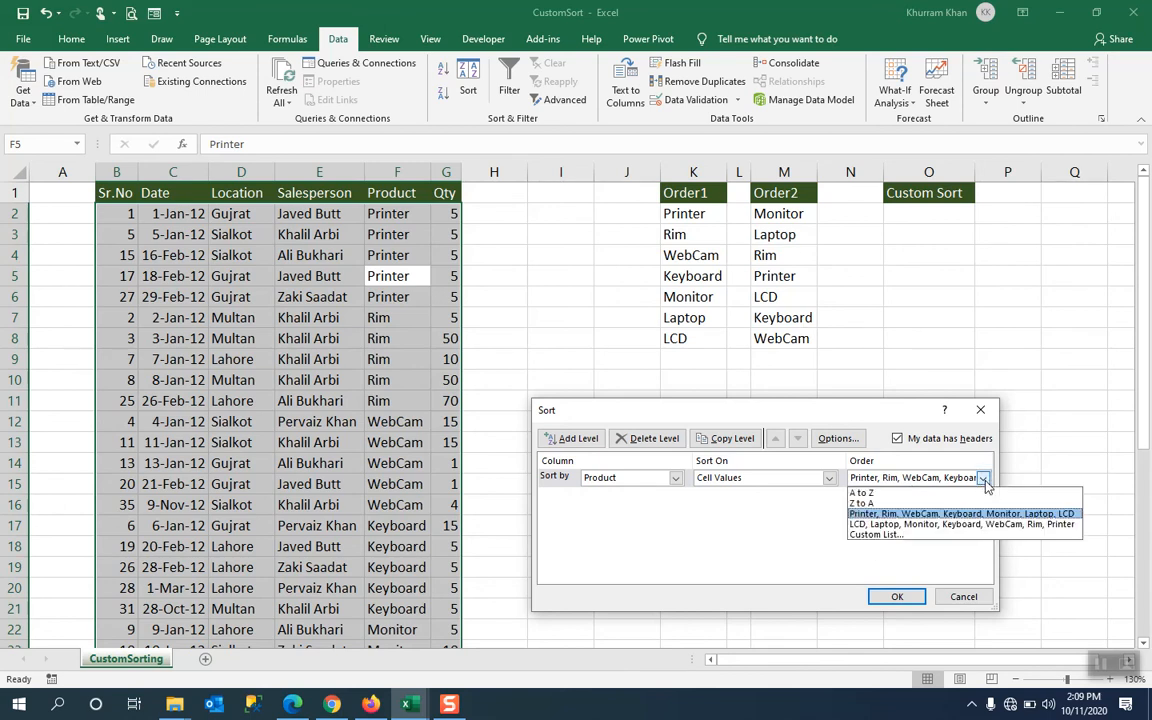
left_click(944, 537)
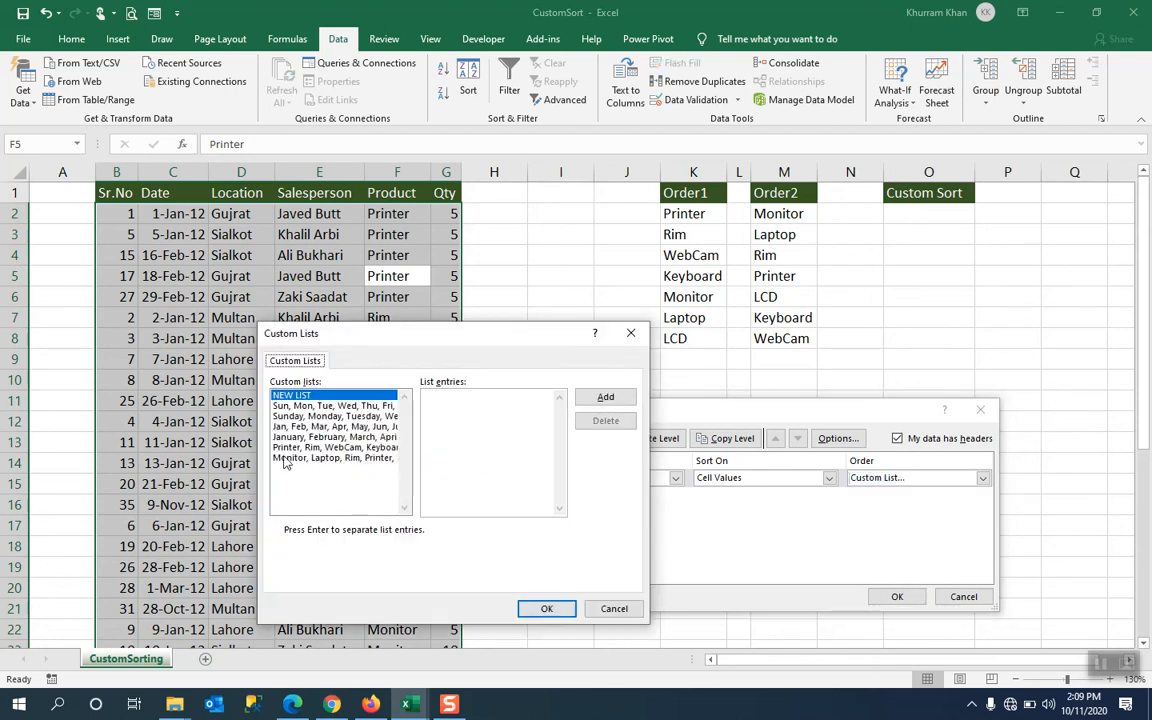
left_click(300, 458)
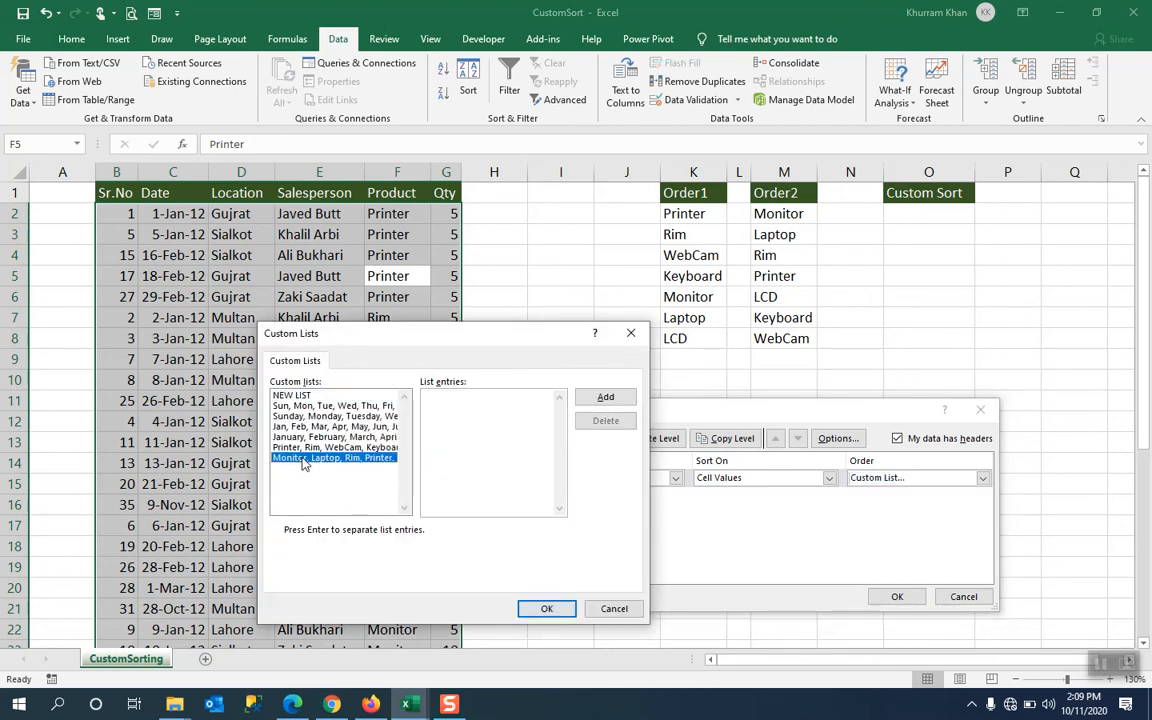
left_click(550, 610)
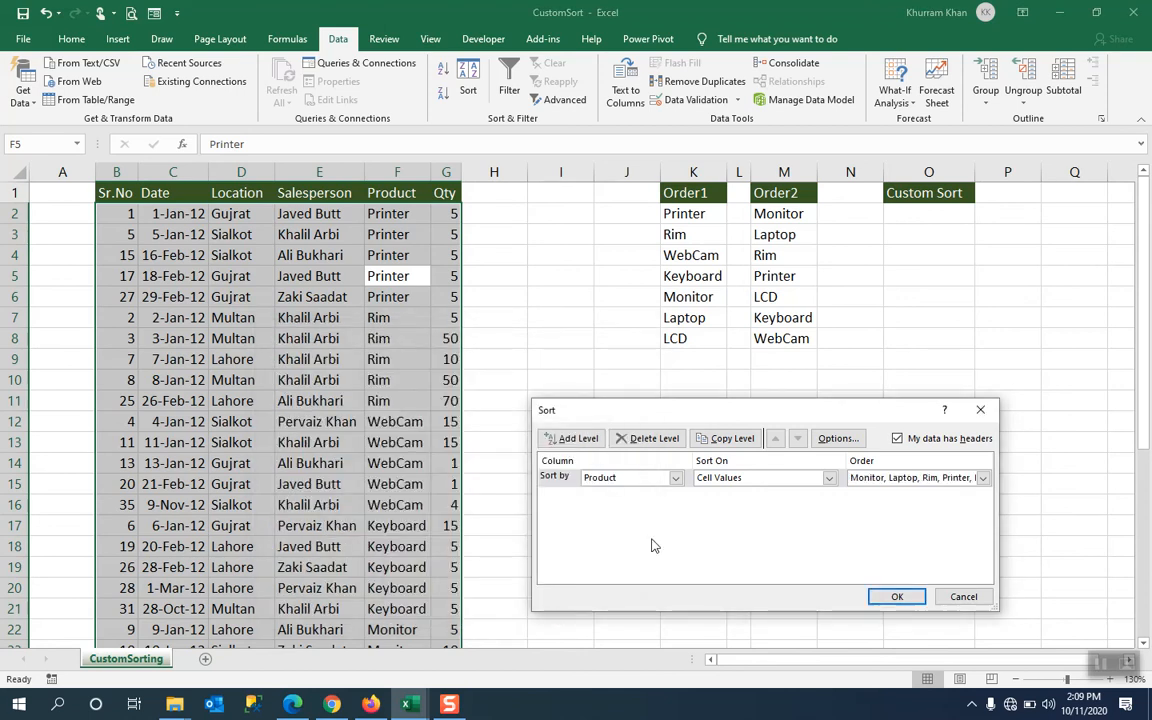
left_click(901, 597)
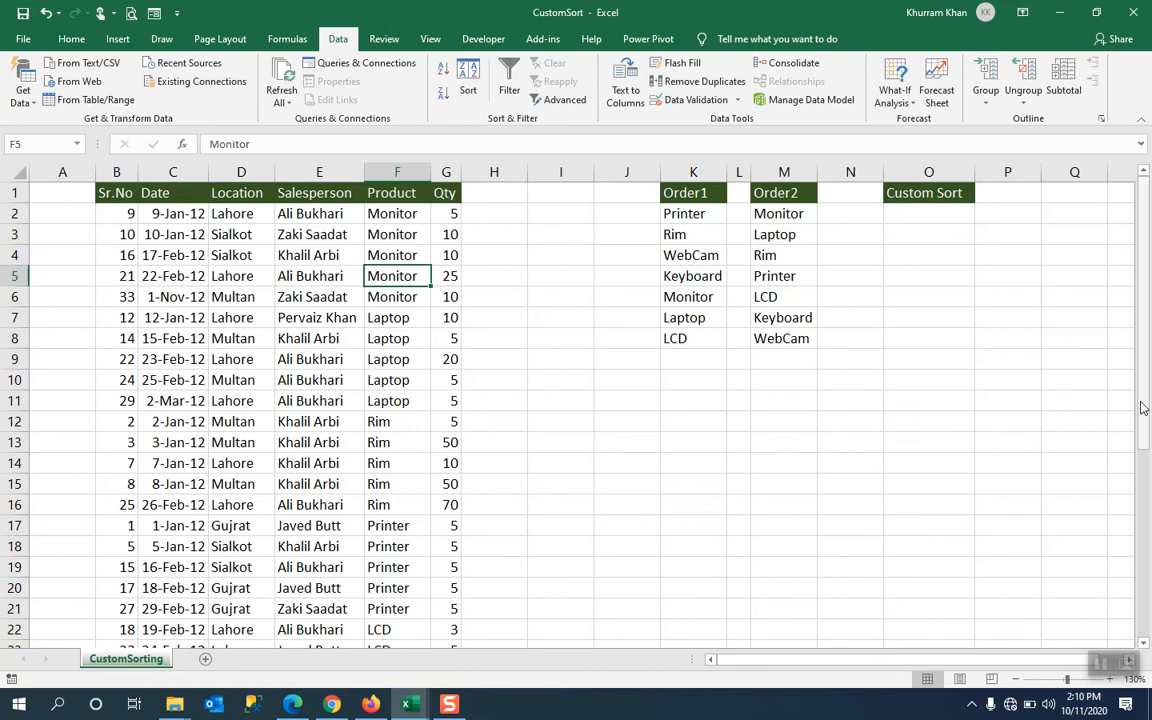
left_click_drag(1144, 404, 1091, 367)
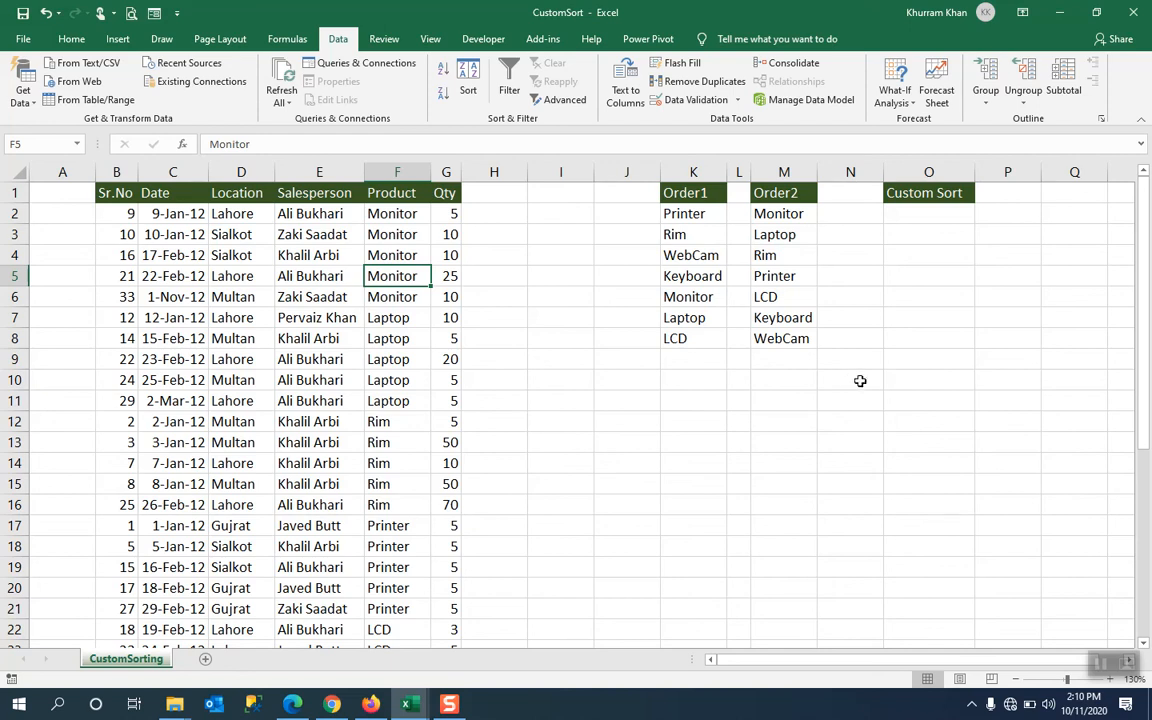
Enter Printer in cell I11 and autofill the product series down to I18.
left_click(692, 403)
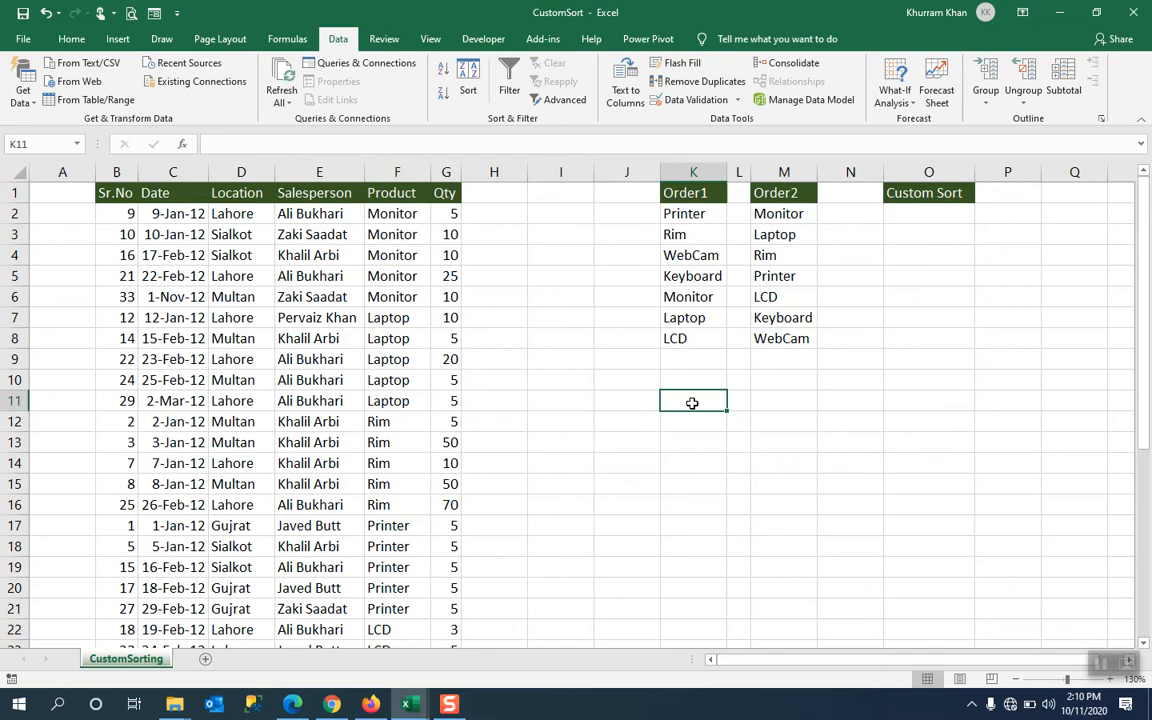
left_click(566, 402)
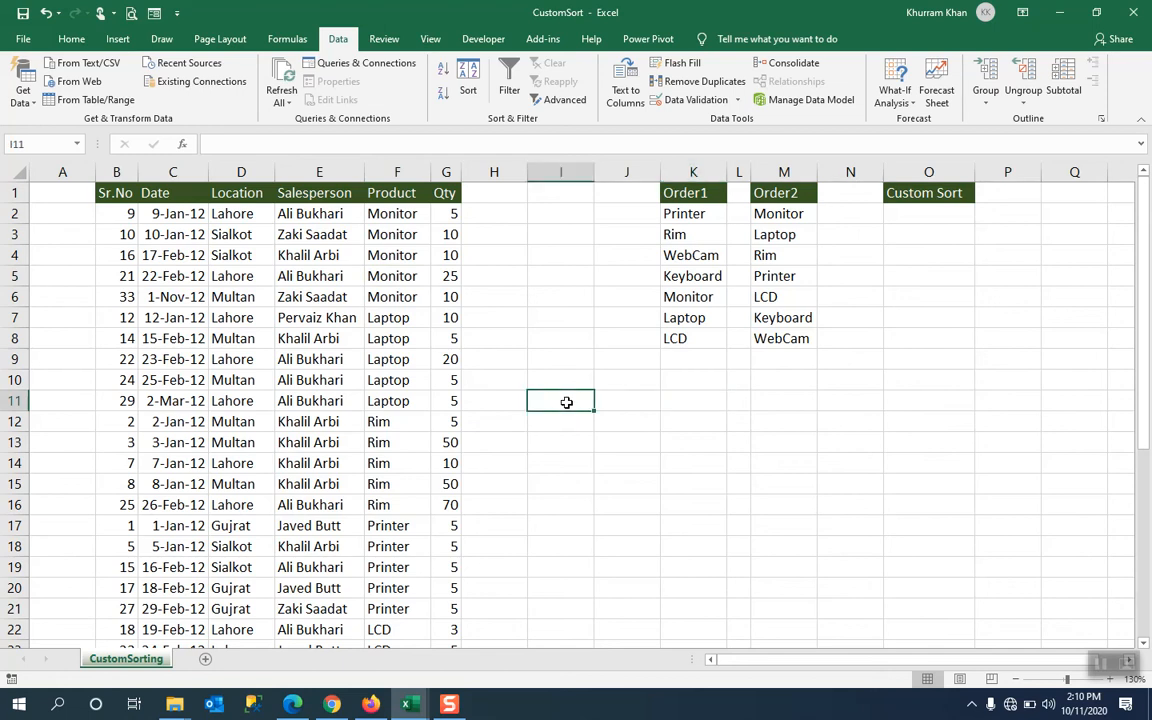
type("Prin")
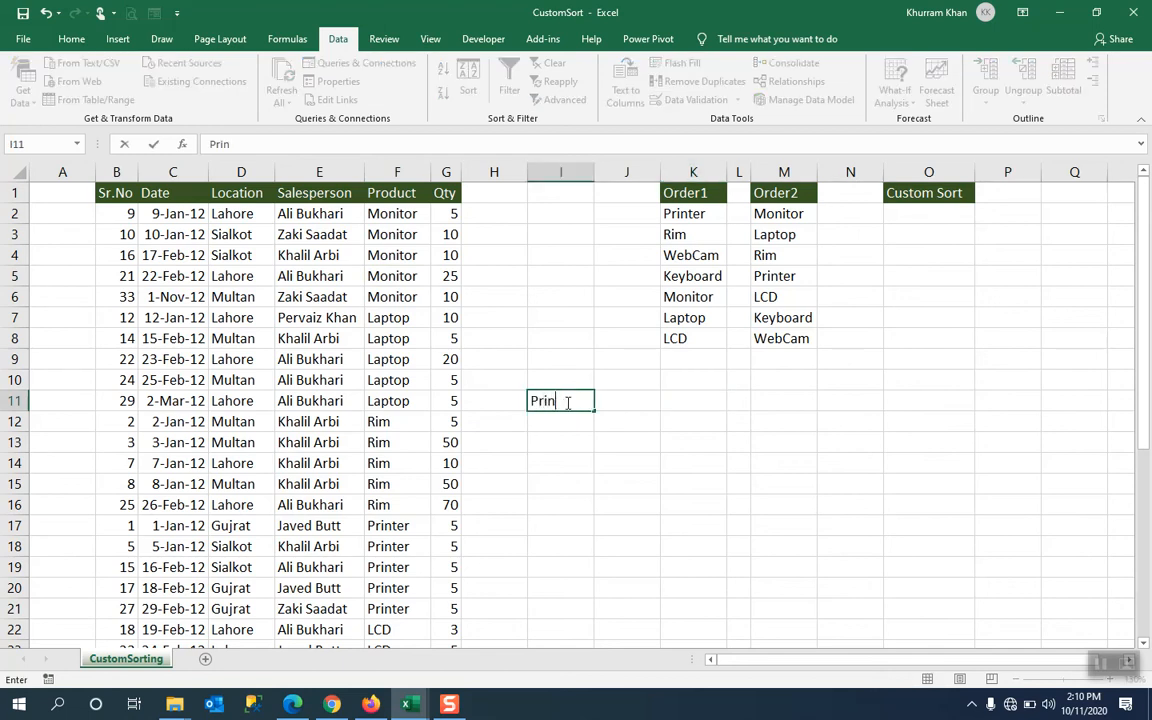
type("ter")
key("Return")
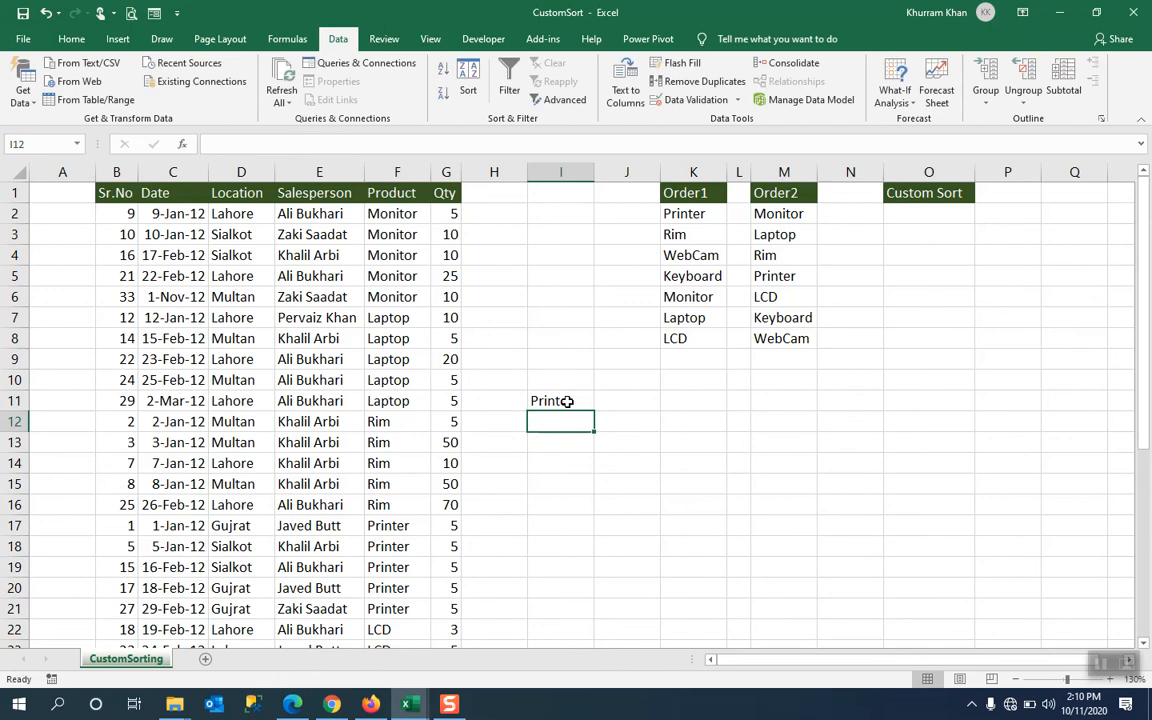
left_click(566, 401)
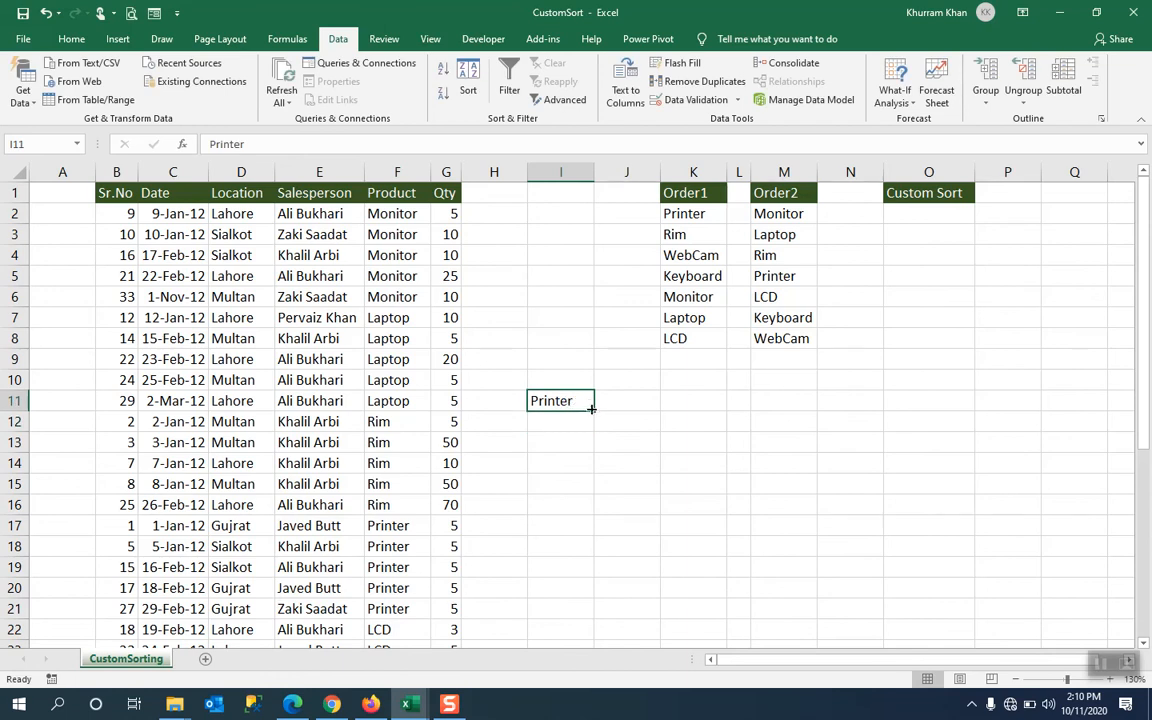
left_click_drag(593, 409, 603, 567)
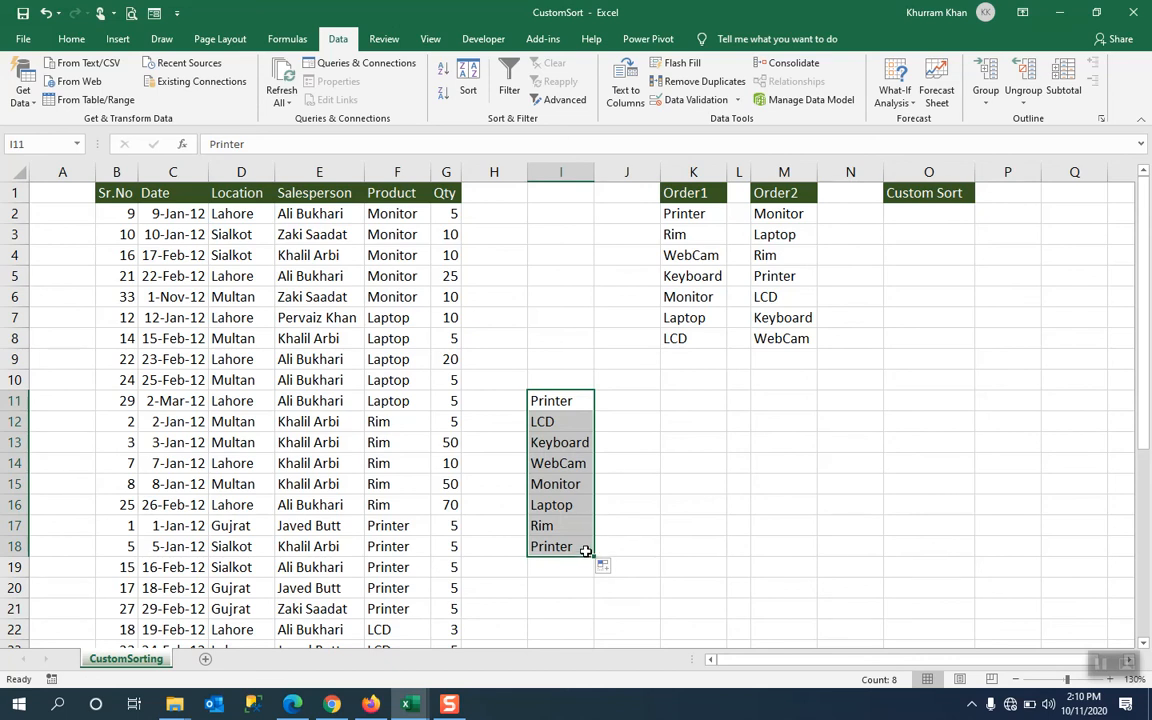
Enter Monitor in cell M11 and autofill the product series down to M17.
left_click(779, 401)
type("Mon")
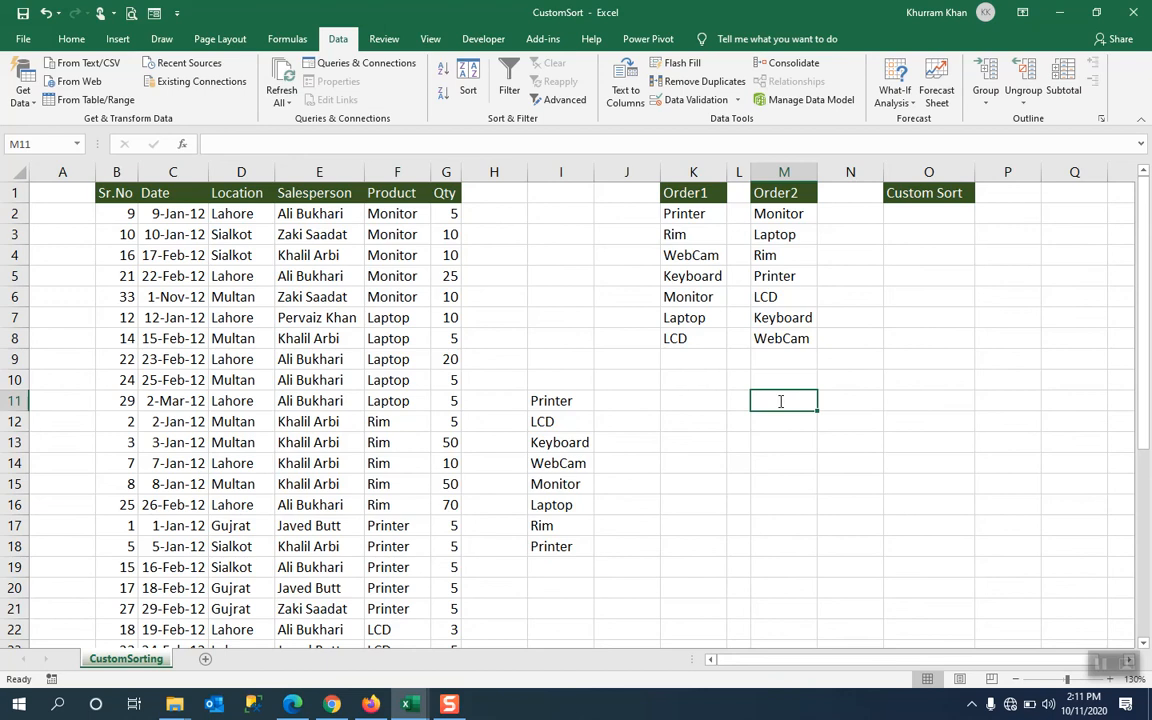
type("i")
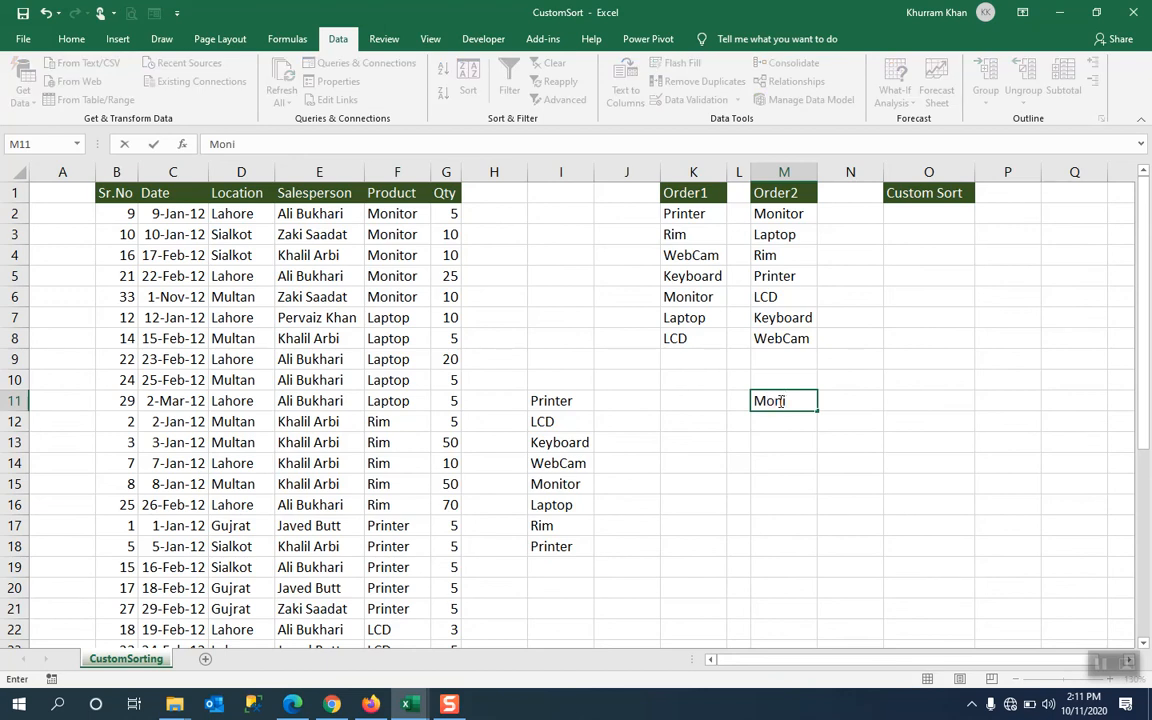
type("tor")
key("Return")
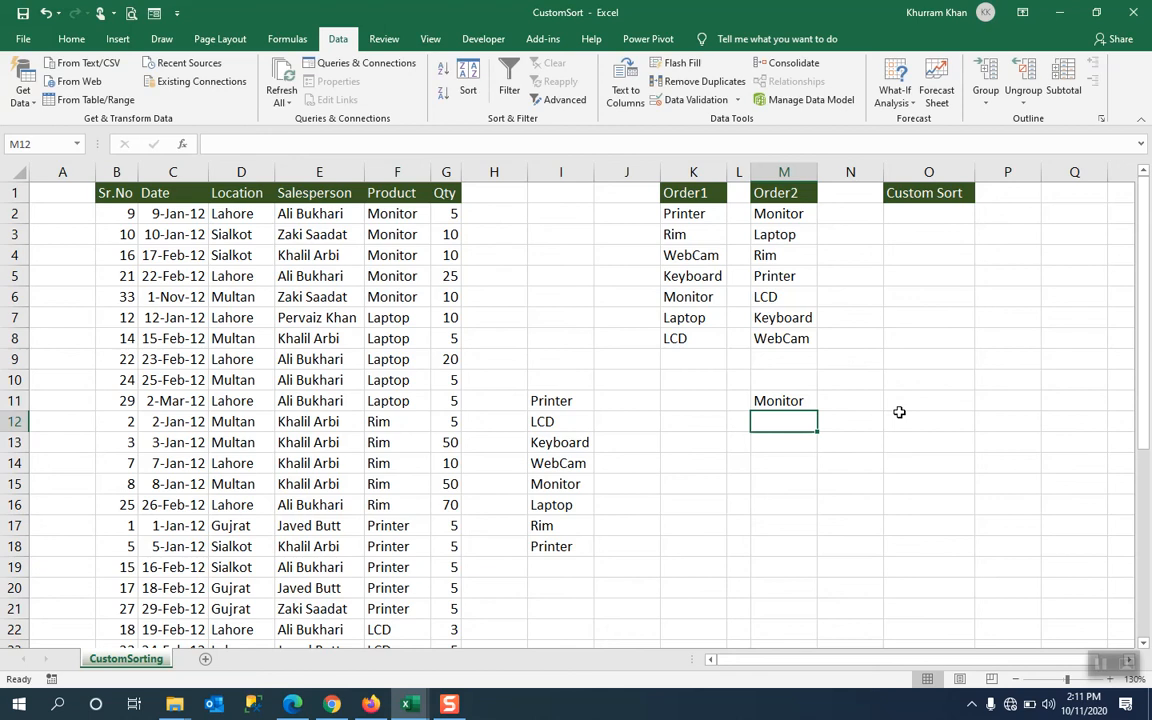
left_click(795, 401)
left_click_drag(817, 411, 820, 538)
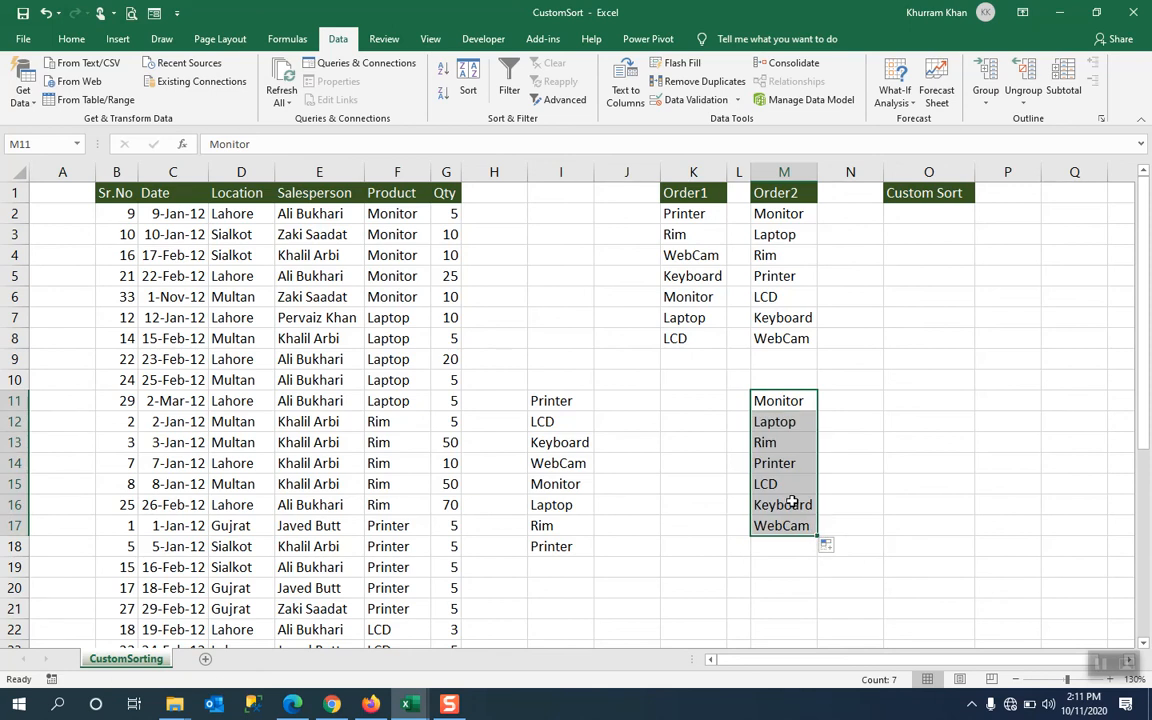